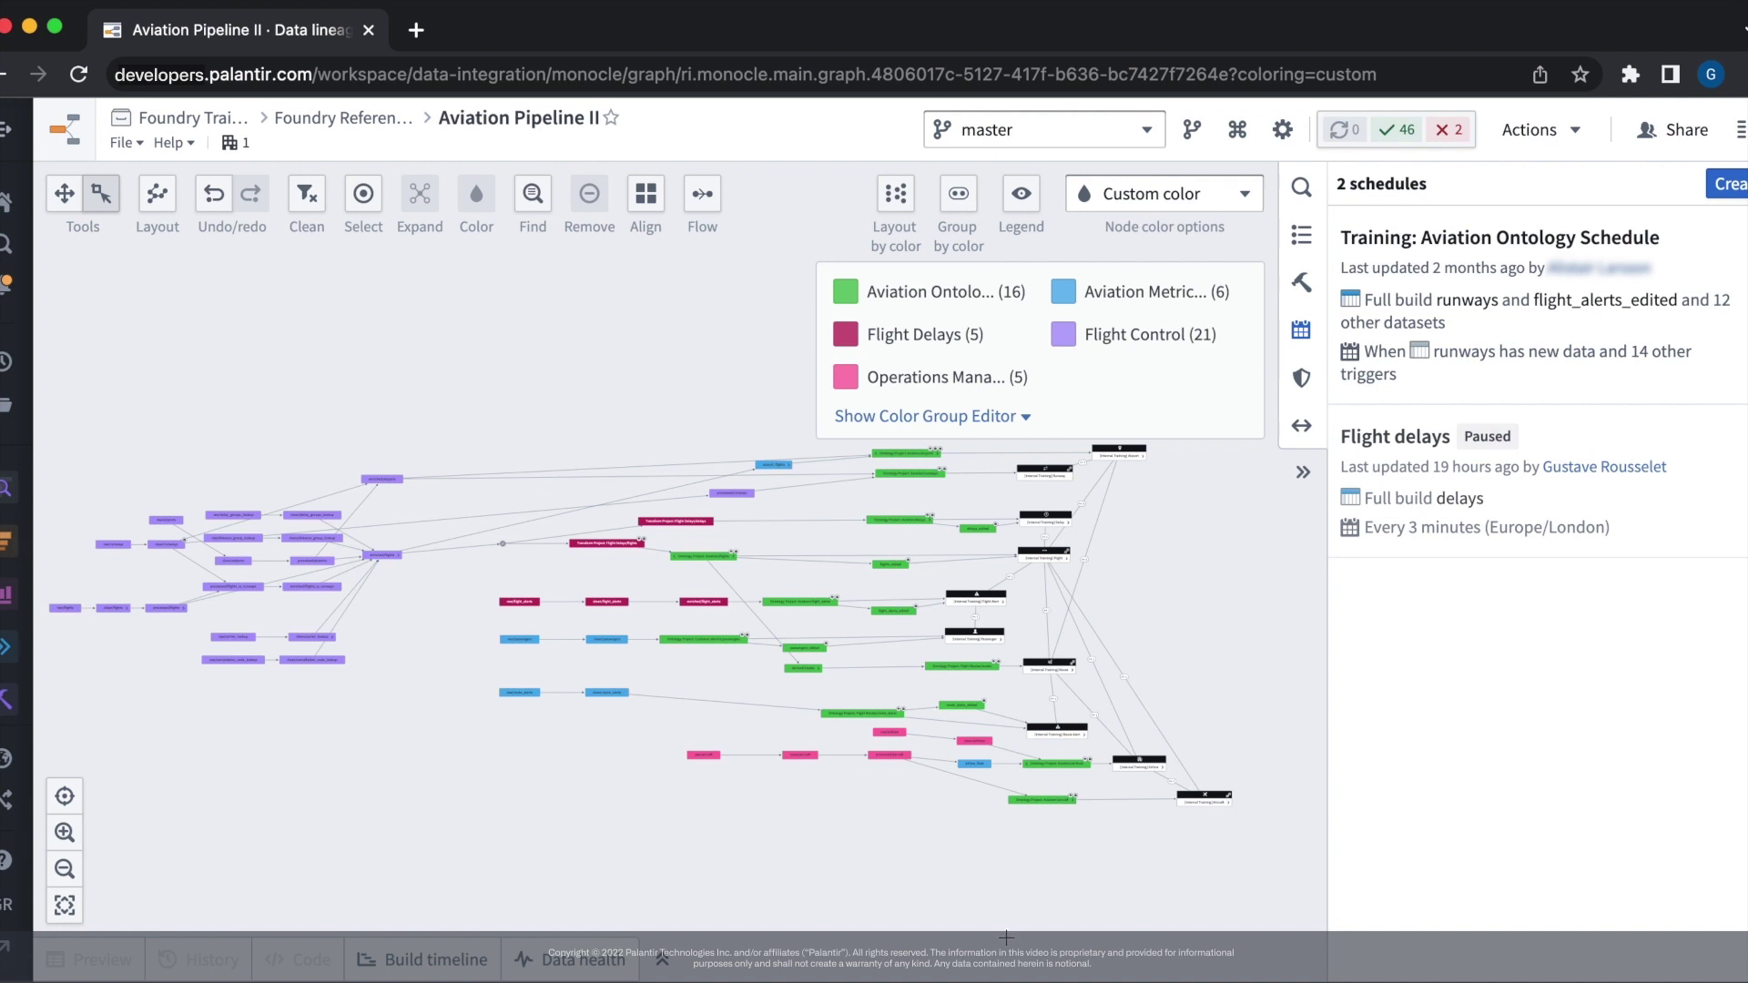
Open the metrics of the Training: Aviation Ontology Schedule and review its build duration, job count, build status and failing datasets charts.
mouse_move(1511, 358)
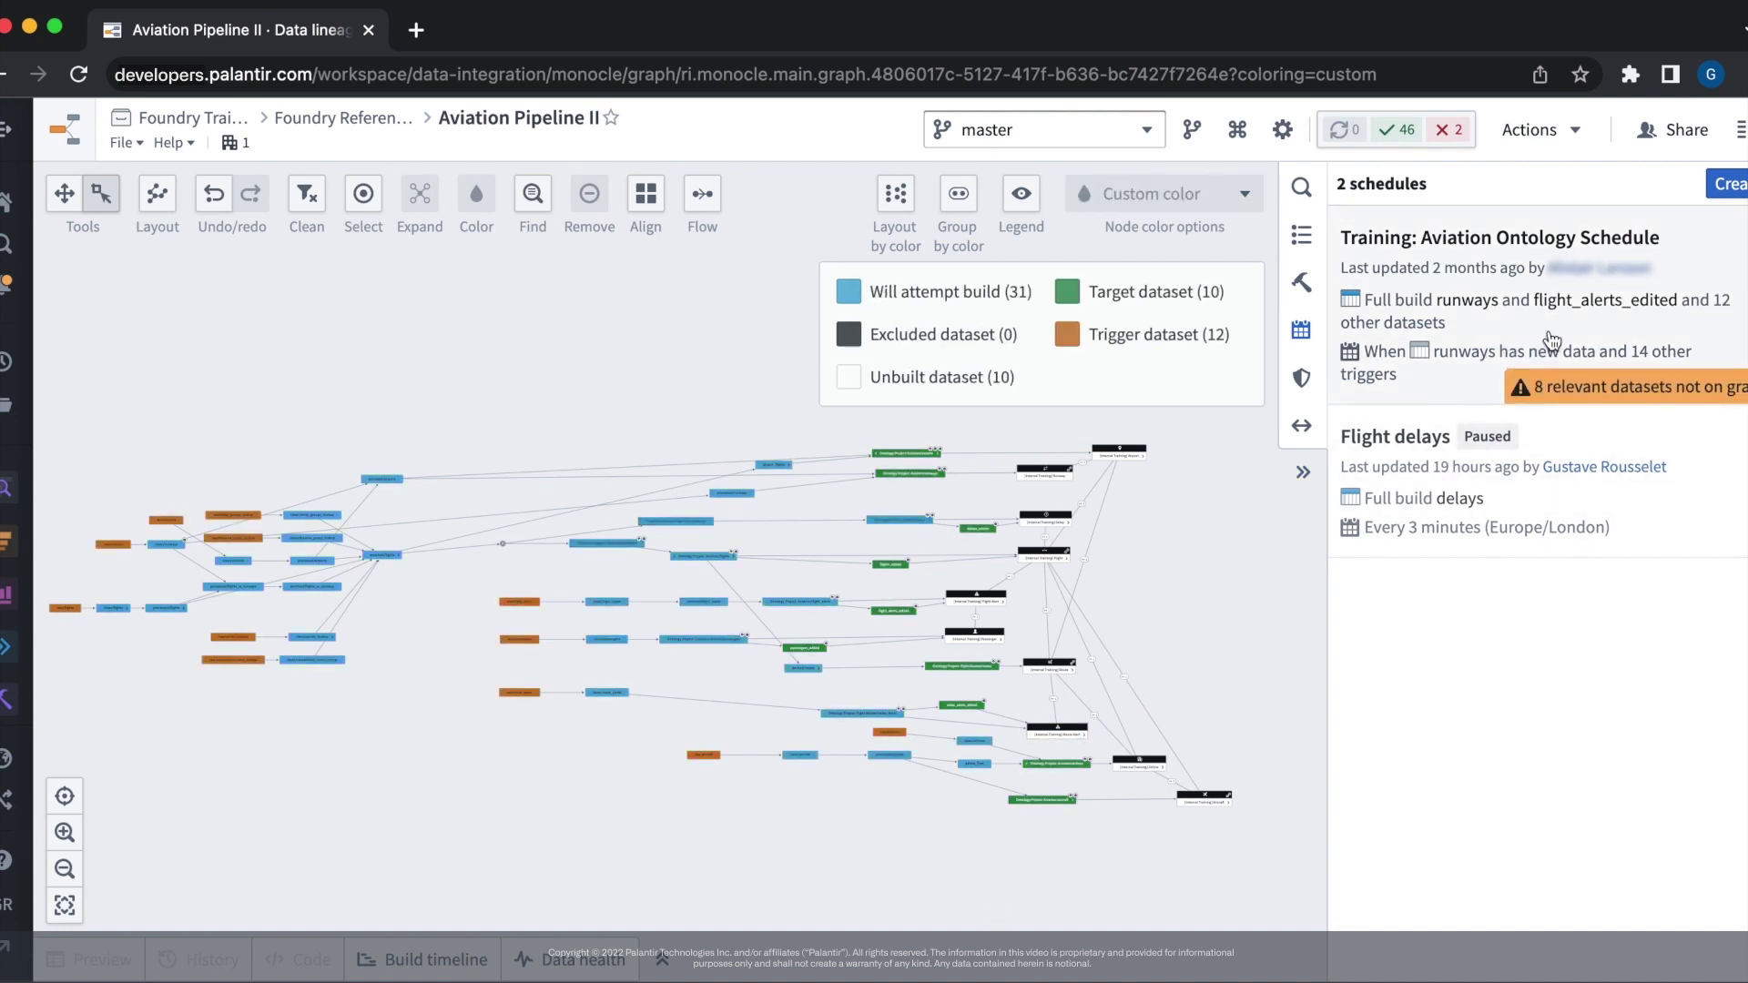
click(1584, 336)
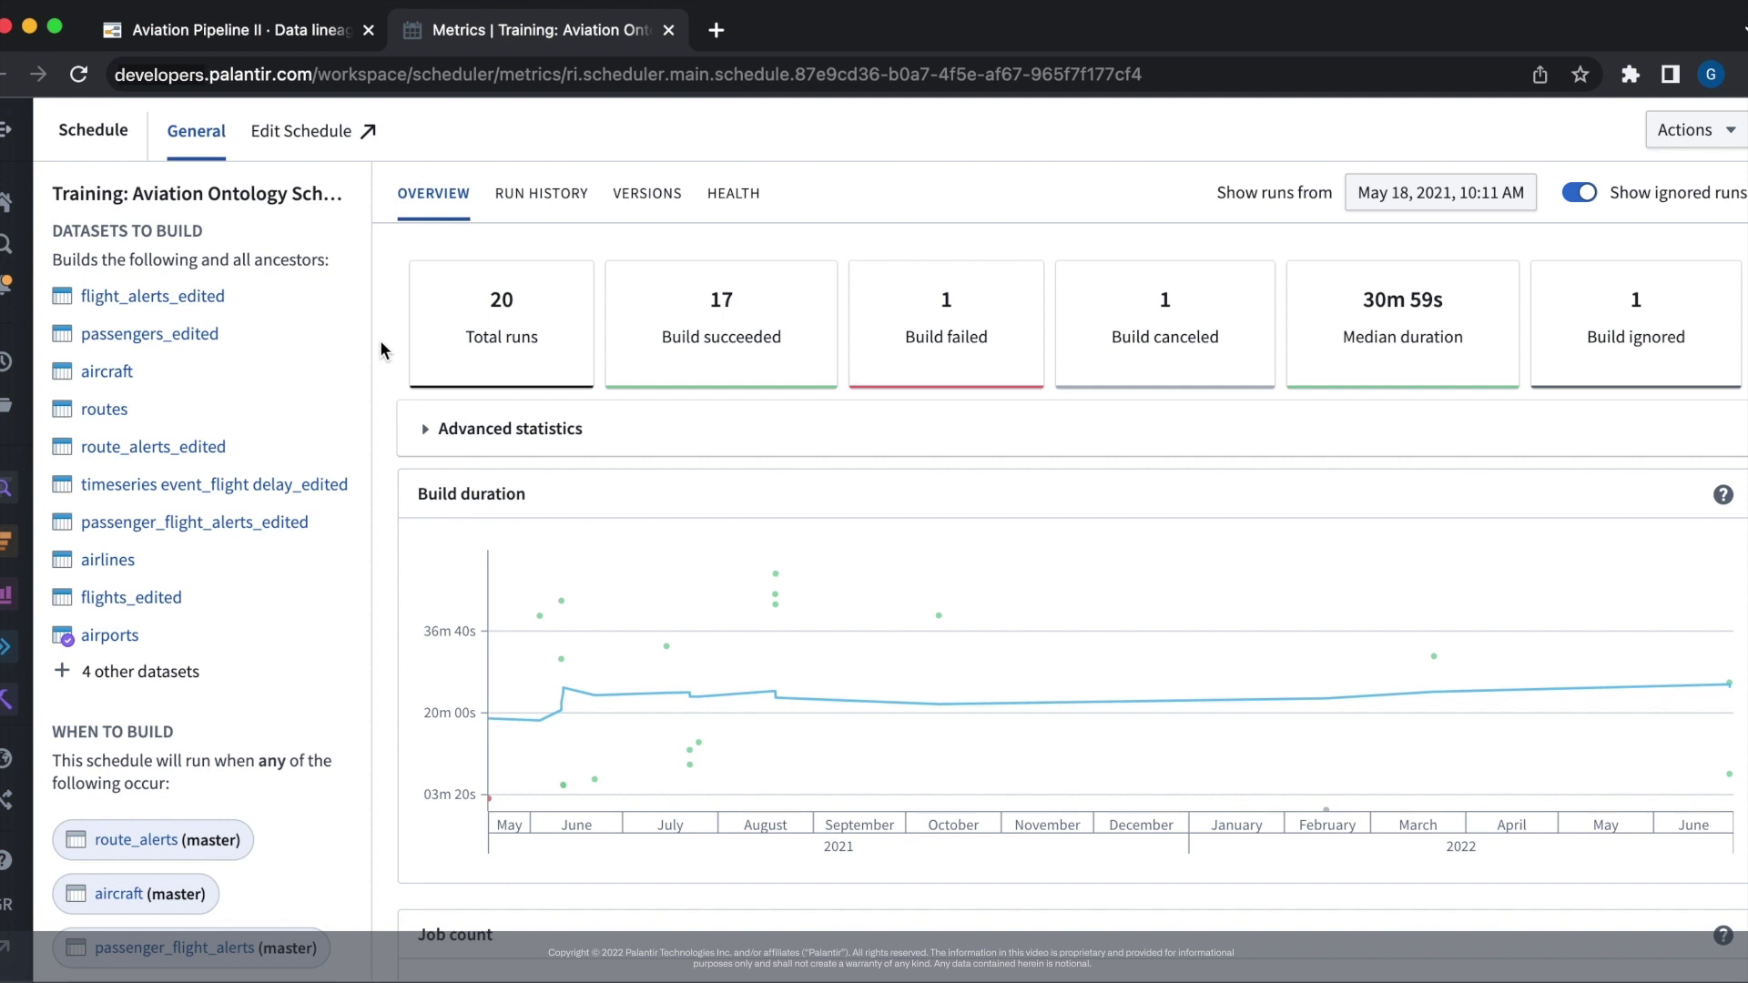
scroll(379, 340, down, 3)
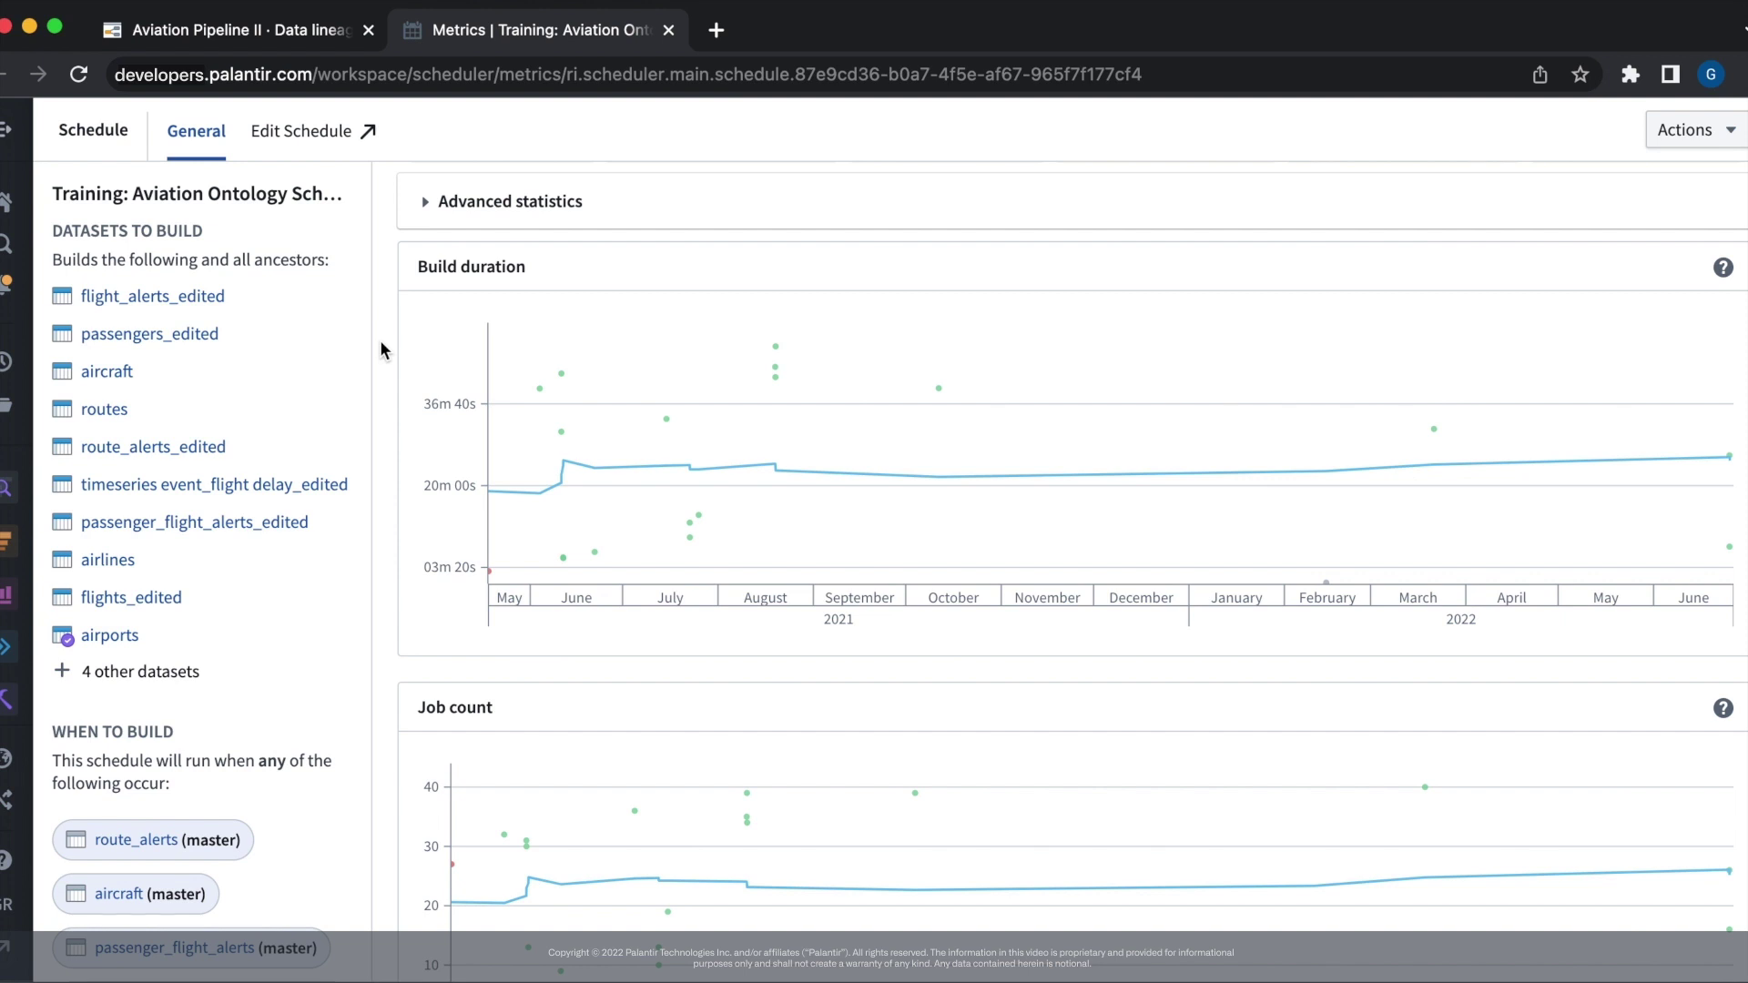
scroll(379, 341, down, 4)
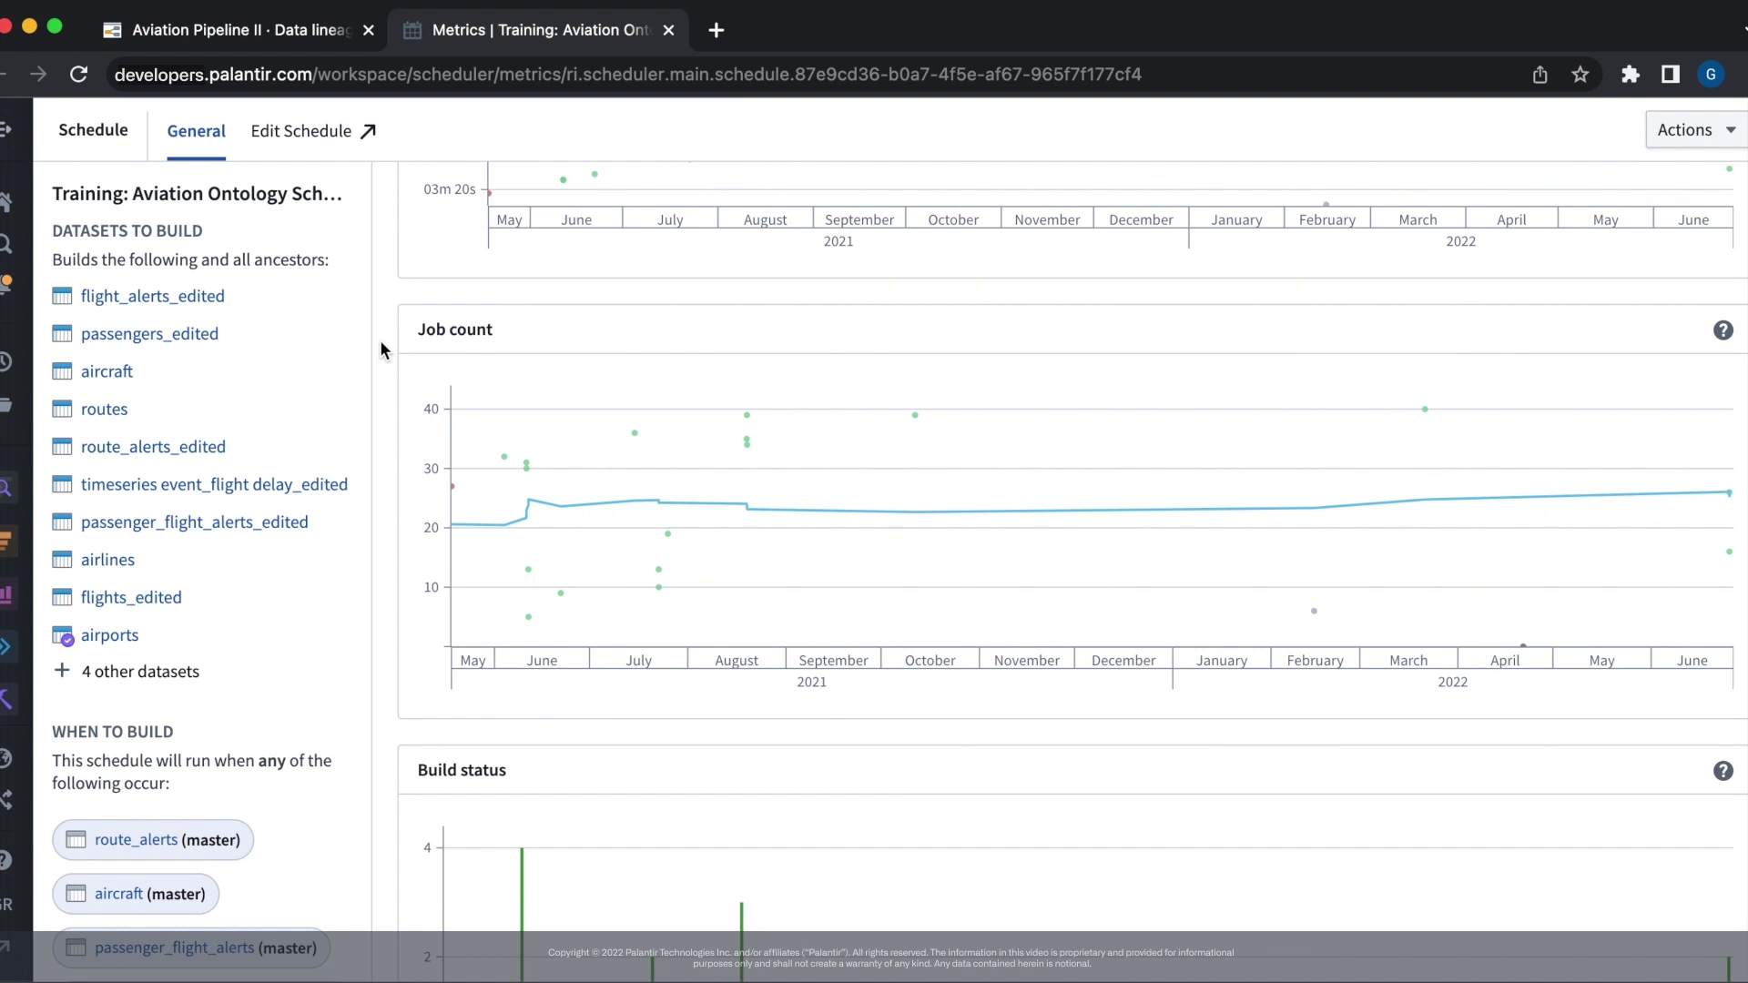
scroll(379, 341, down, 4)
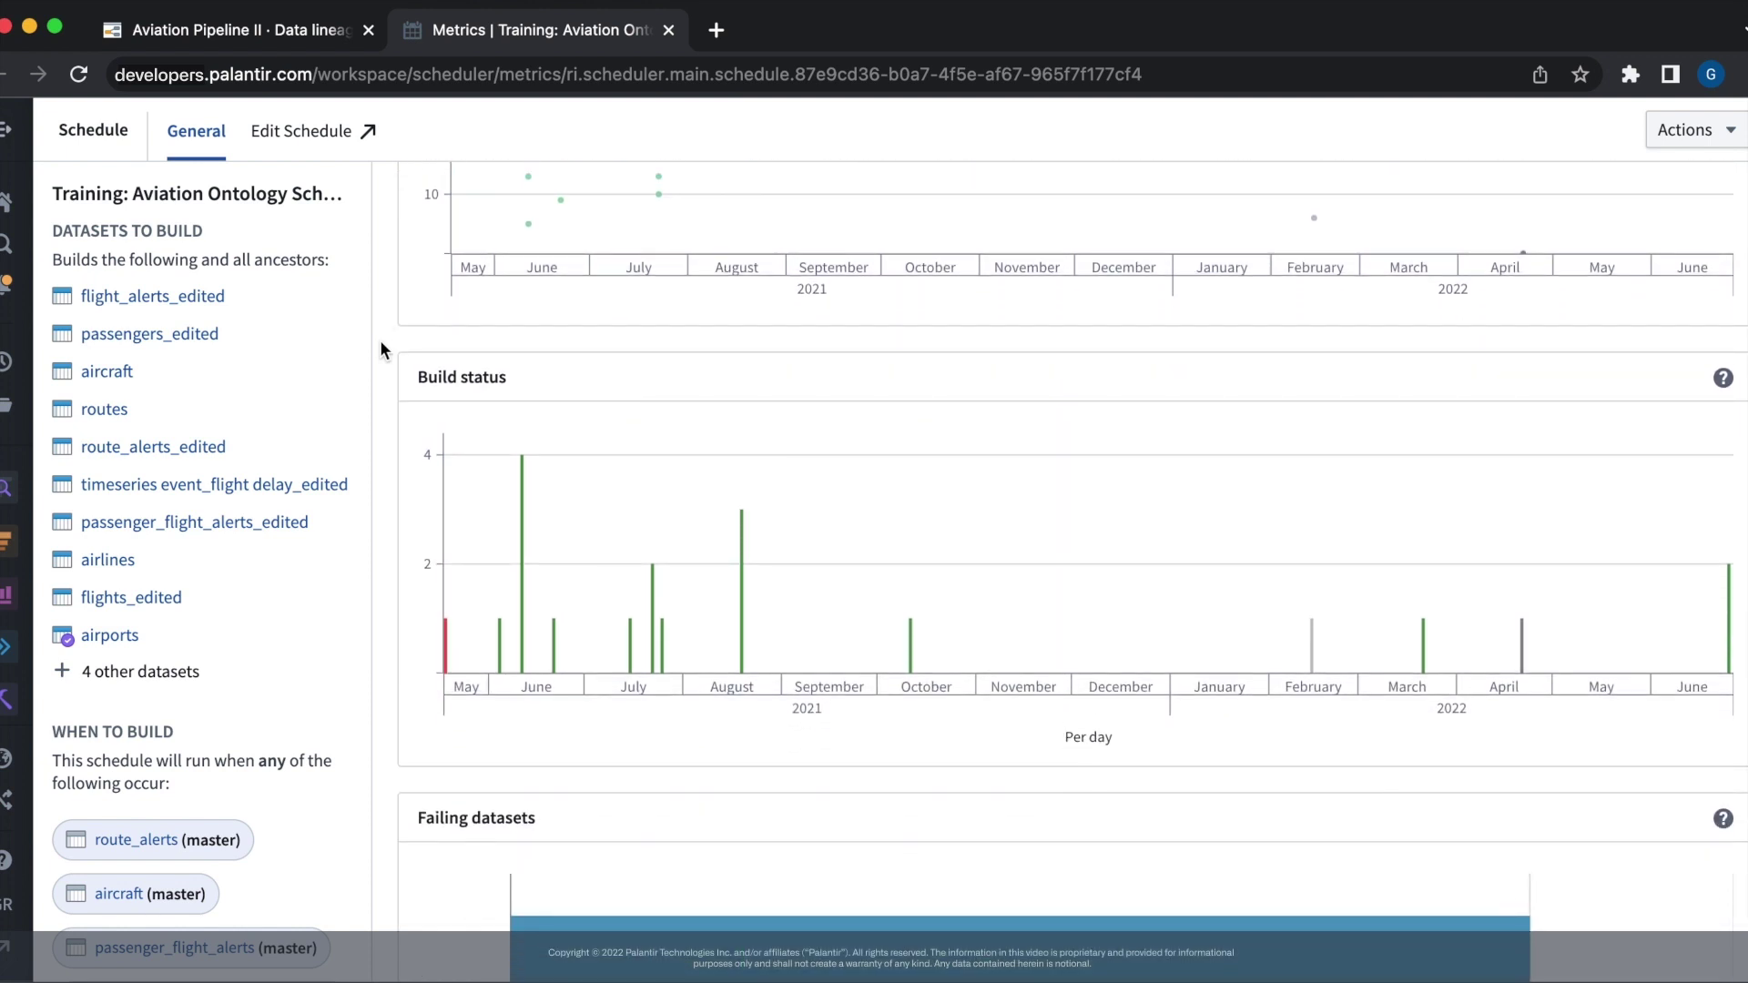
scroll(380, 340, down, 3)
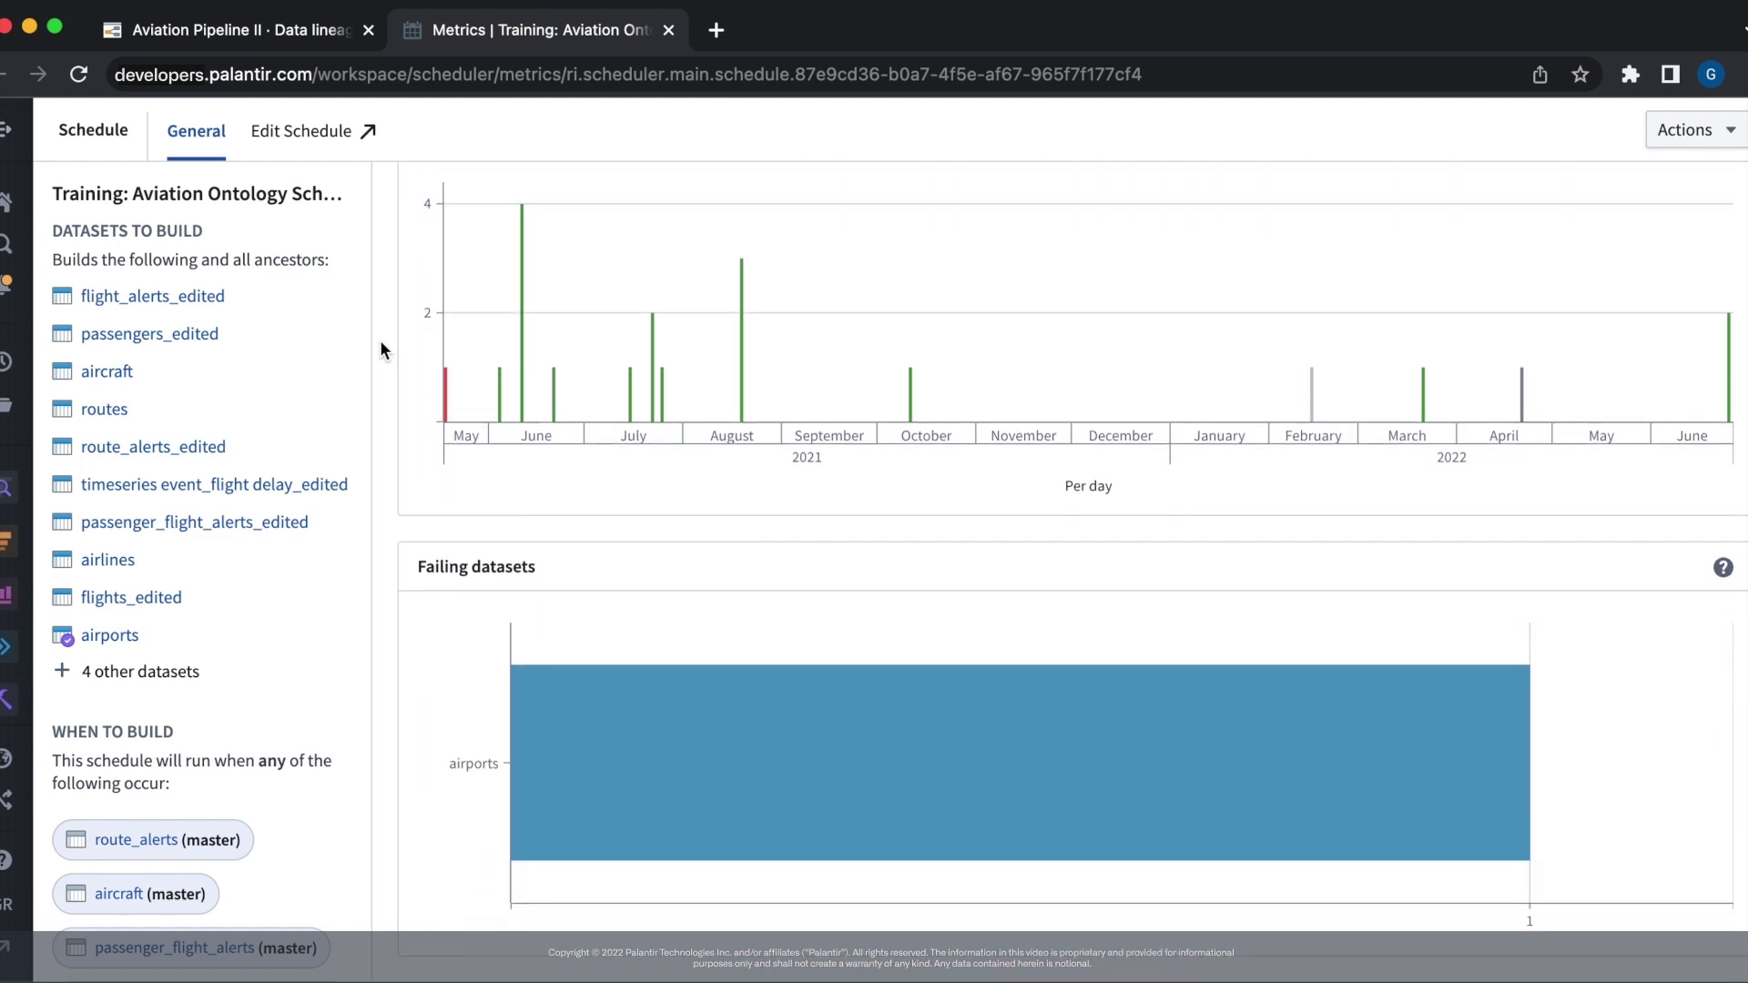
scroll(379, 340, up, 10)
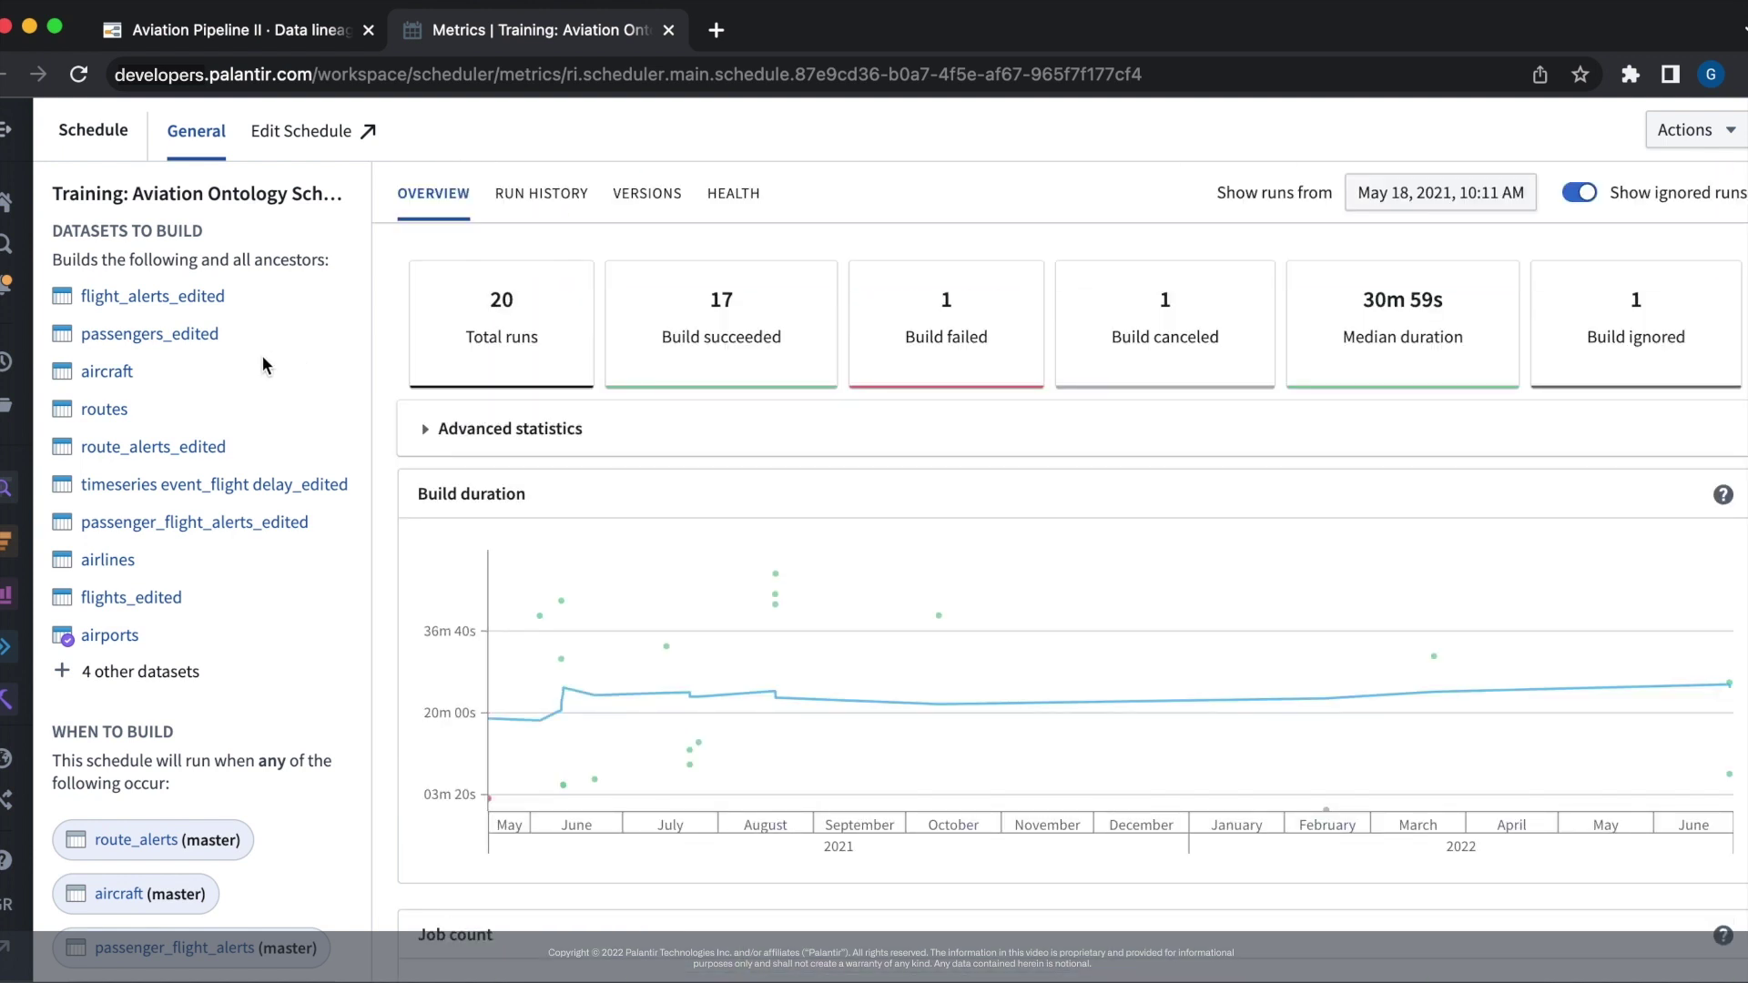
Review the schedule's datasets to build, build triggers and advanced options.
scroll(261, 365, down, 5)
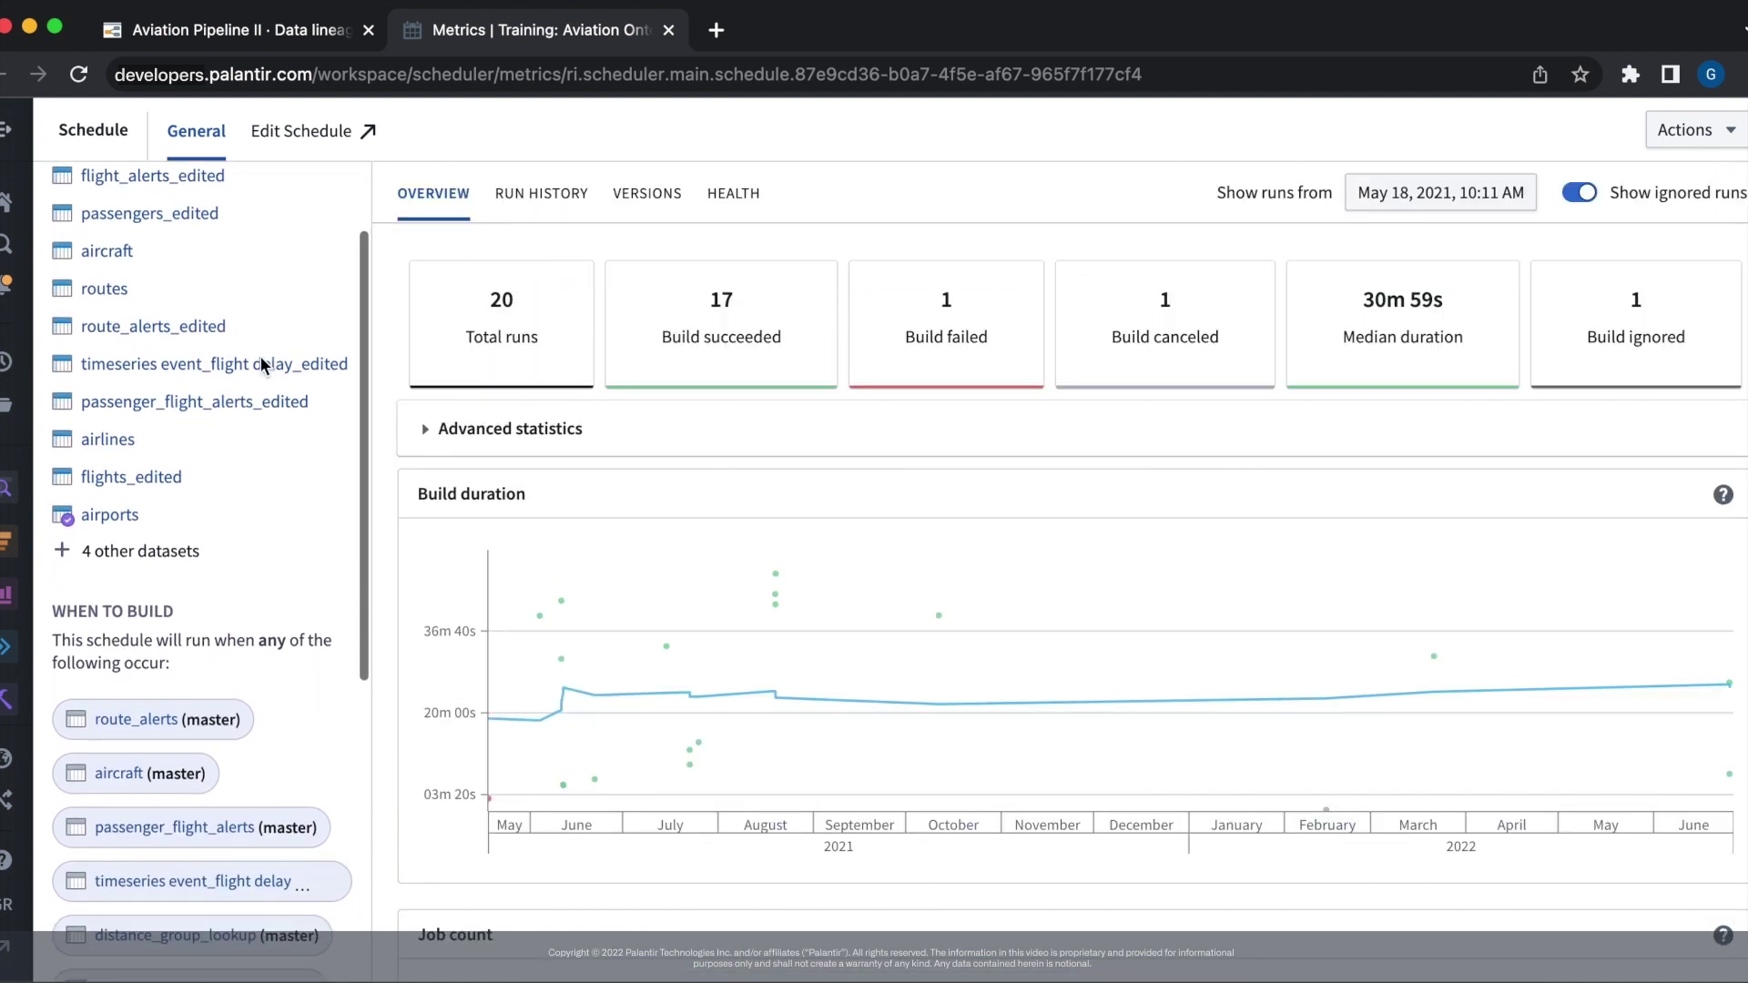
scroll(260, 365, down, 8)
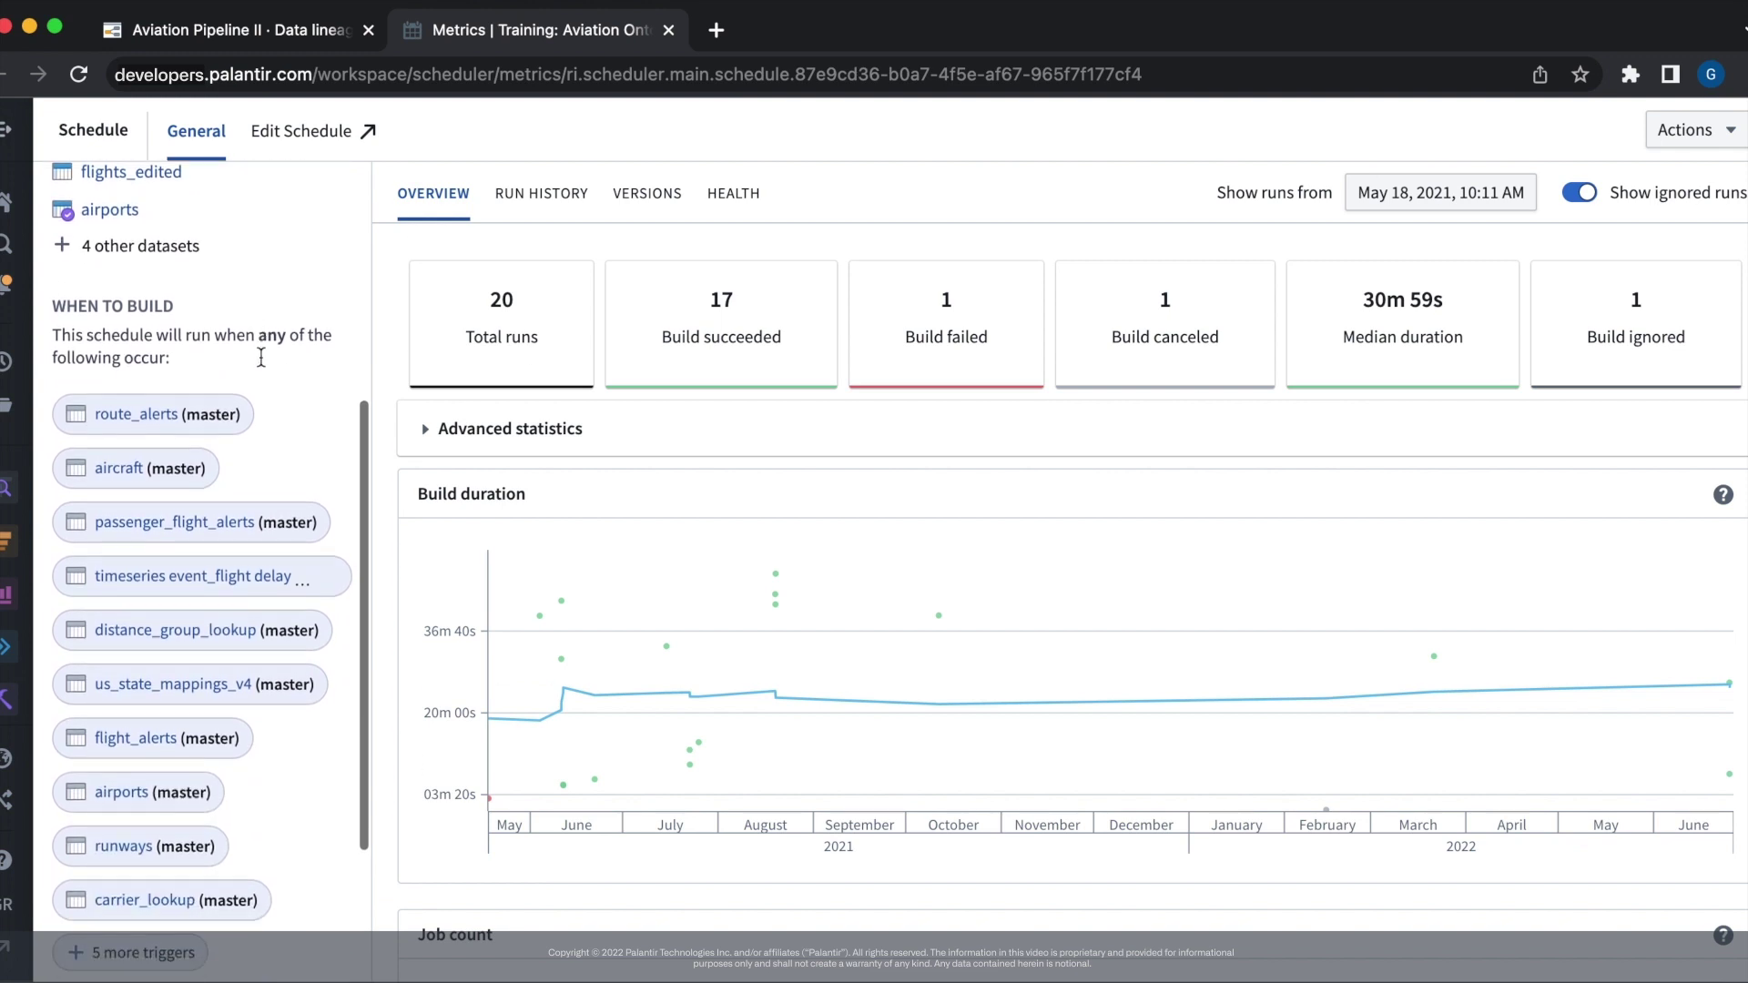
scroll(261, 357, down, 3)
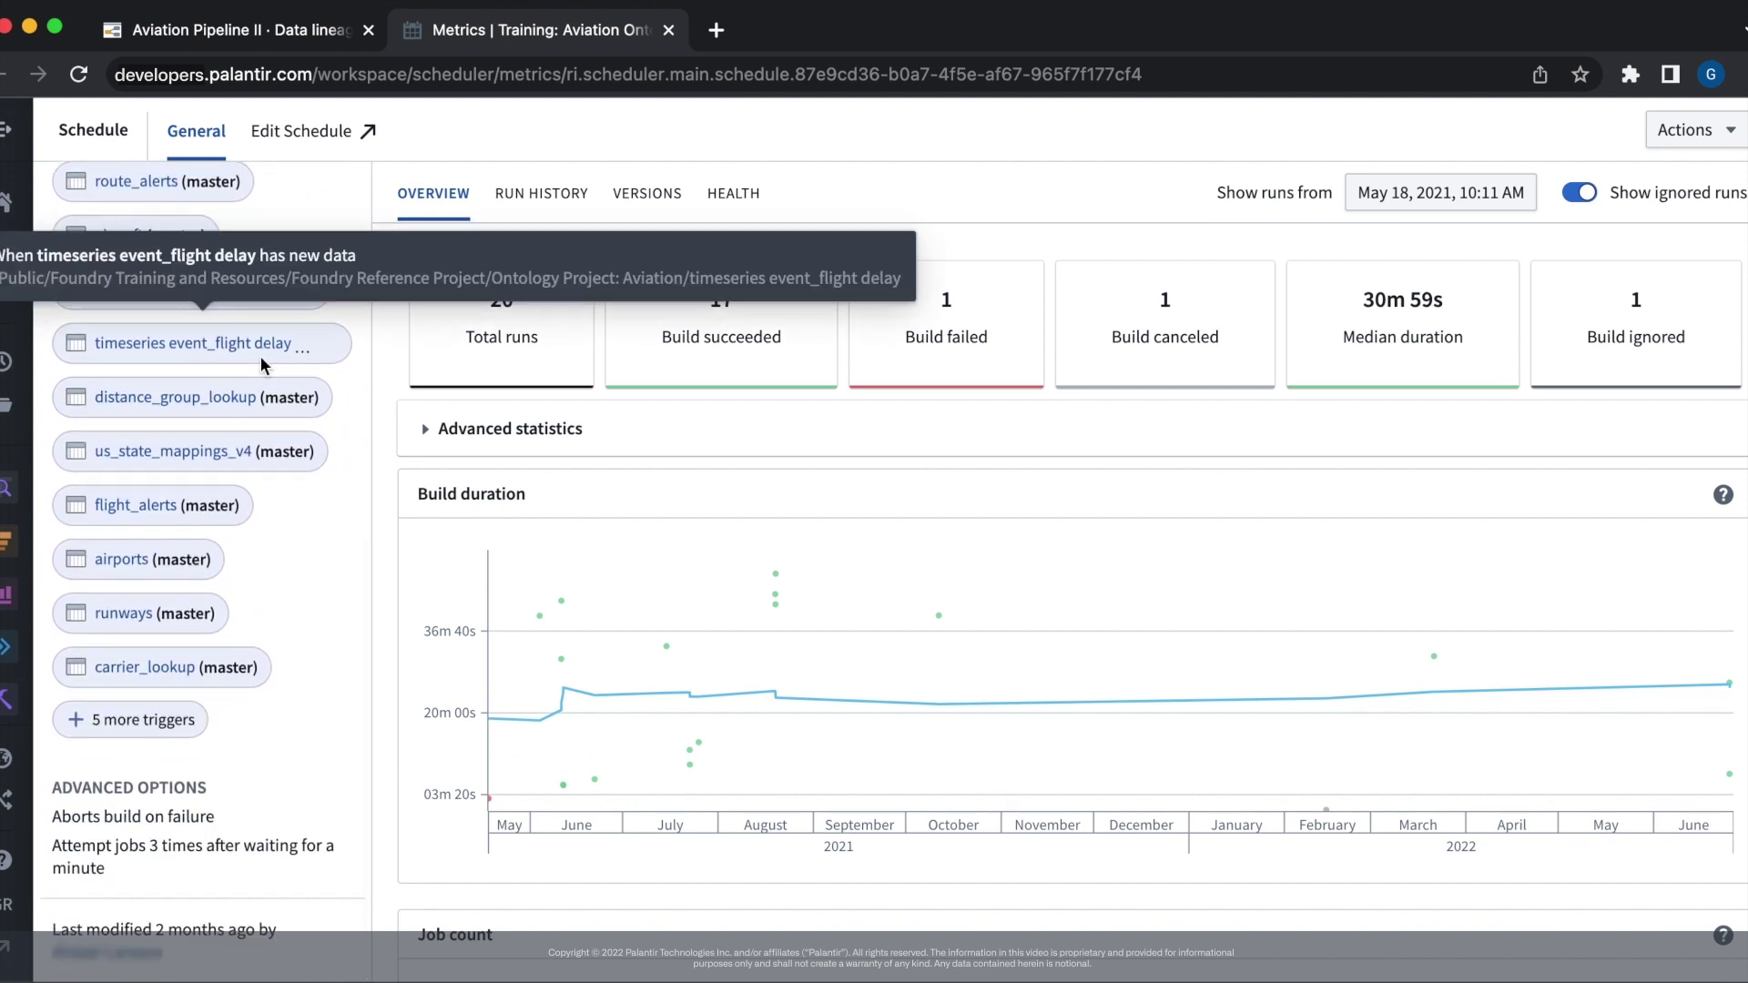
scroll(357, 393, up, 15)
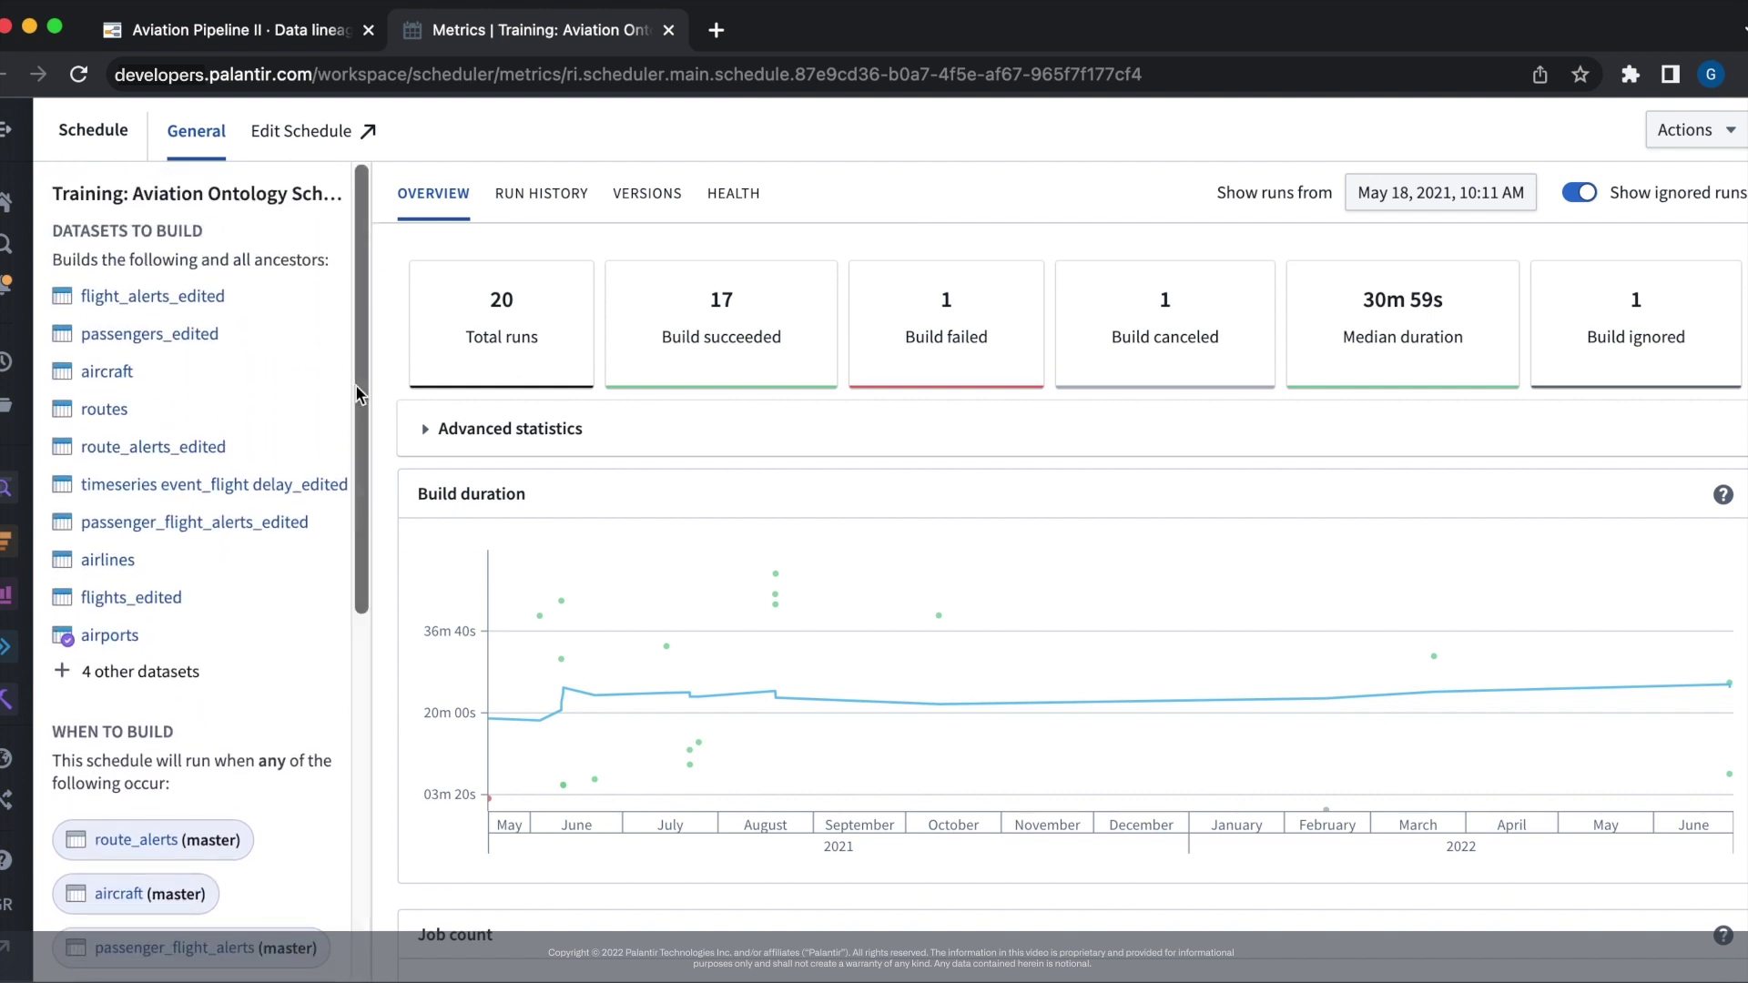
View the schedule's run history and check the calendar for choosing the date to show runs from.
click(559, 202)
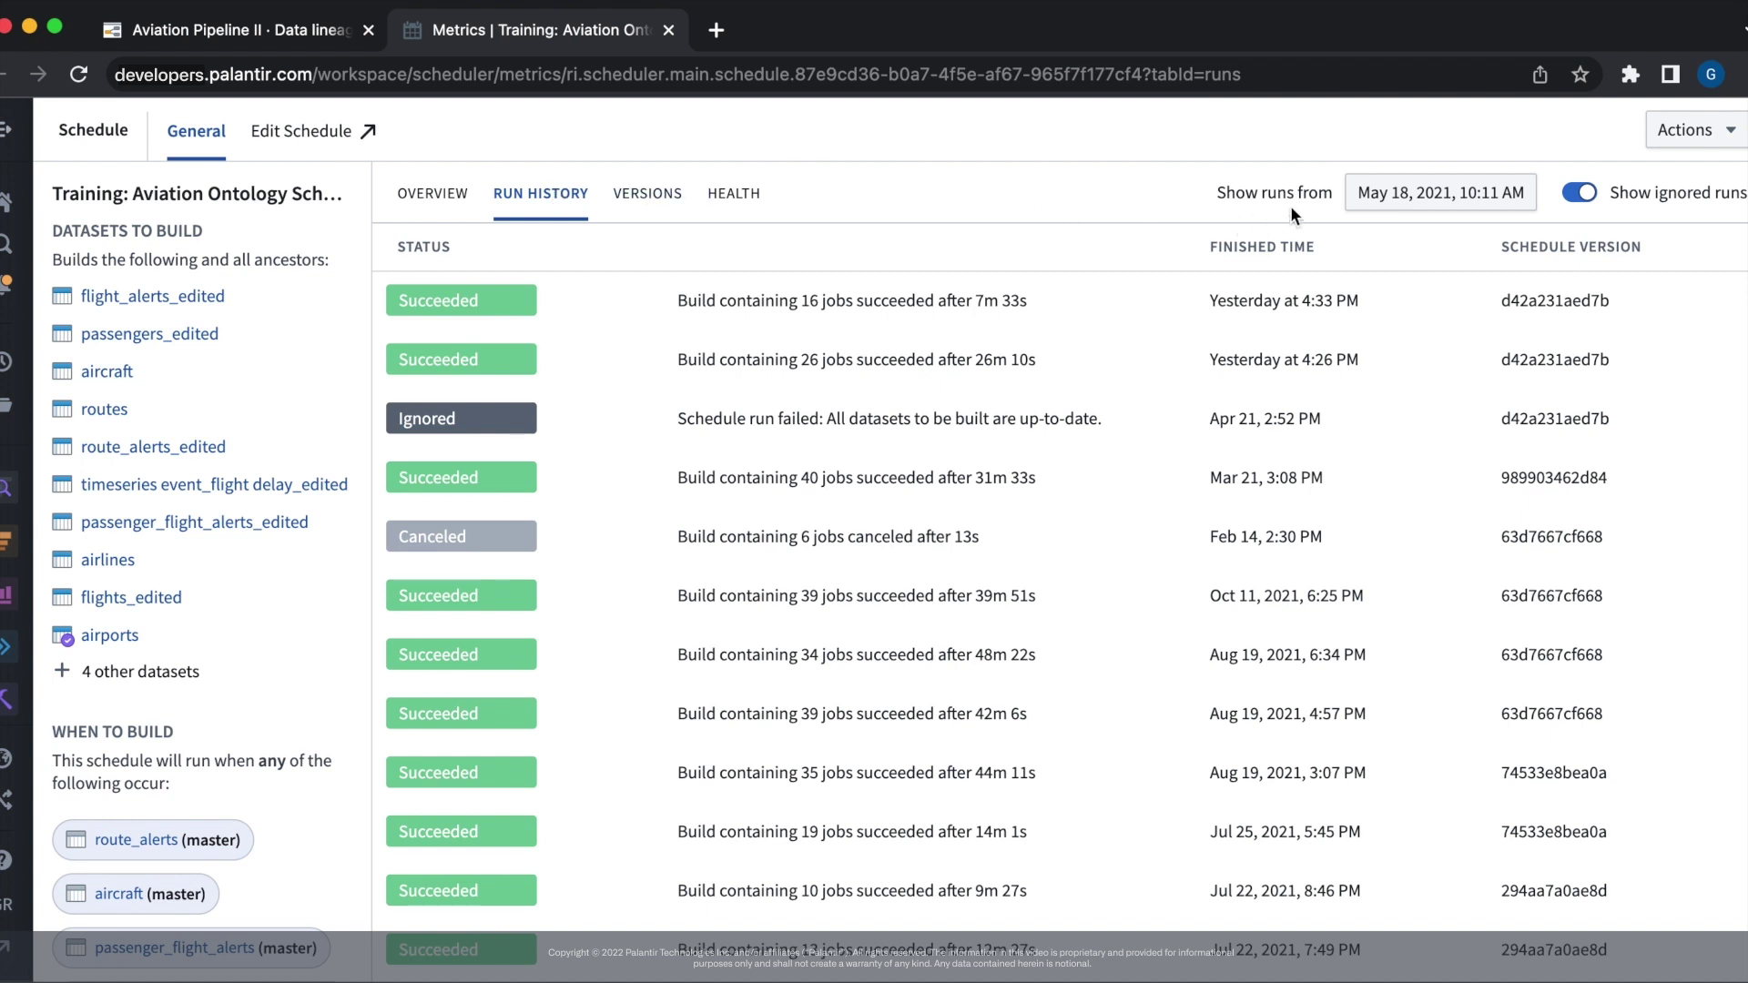
click(1383, 202)
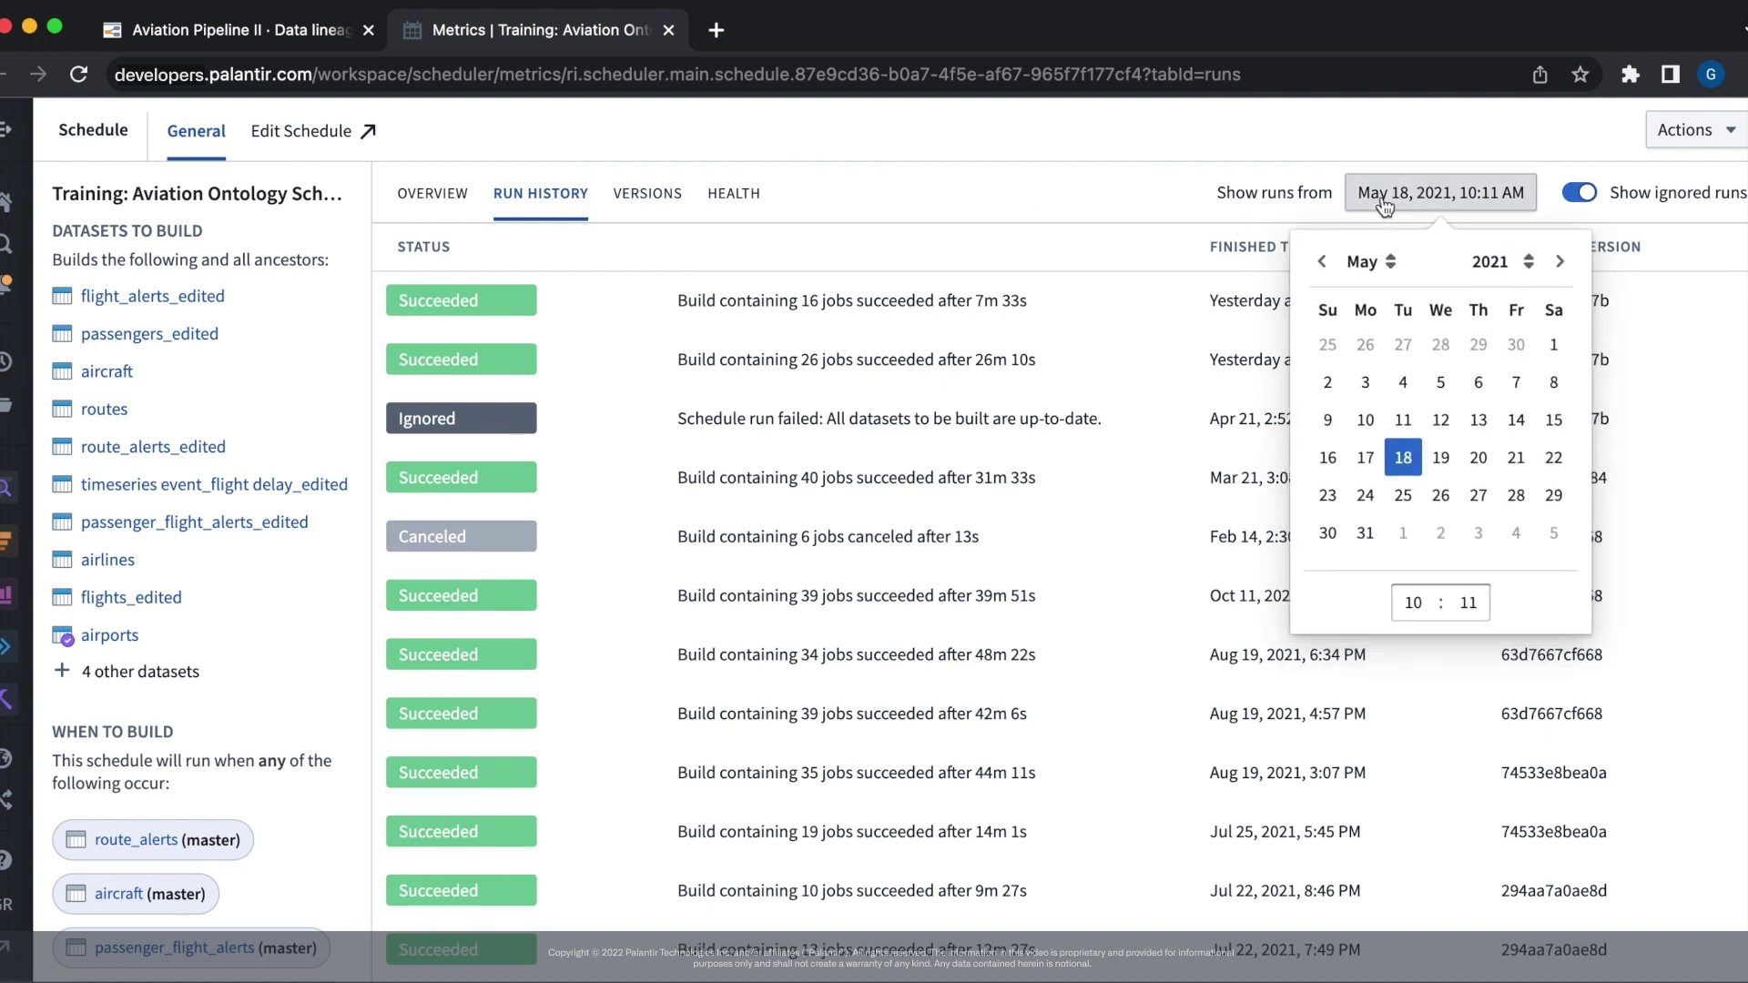
click(1174, 211)
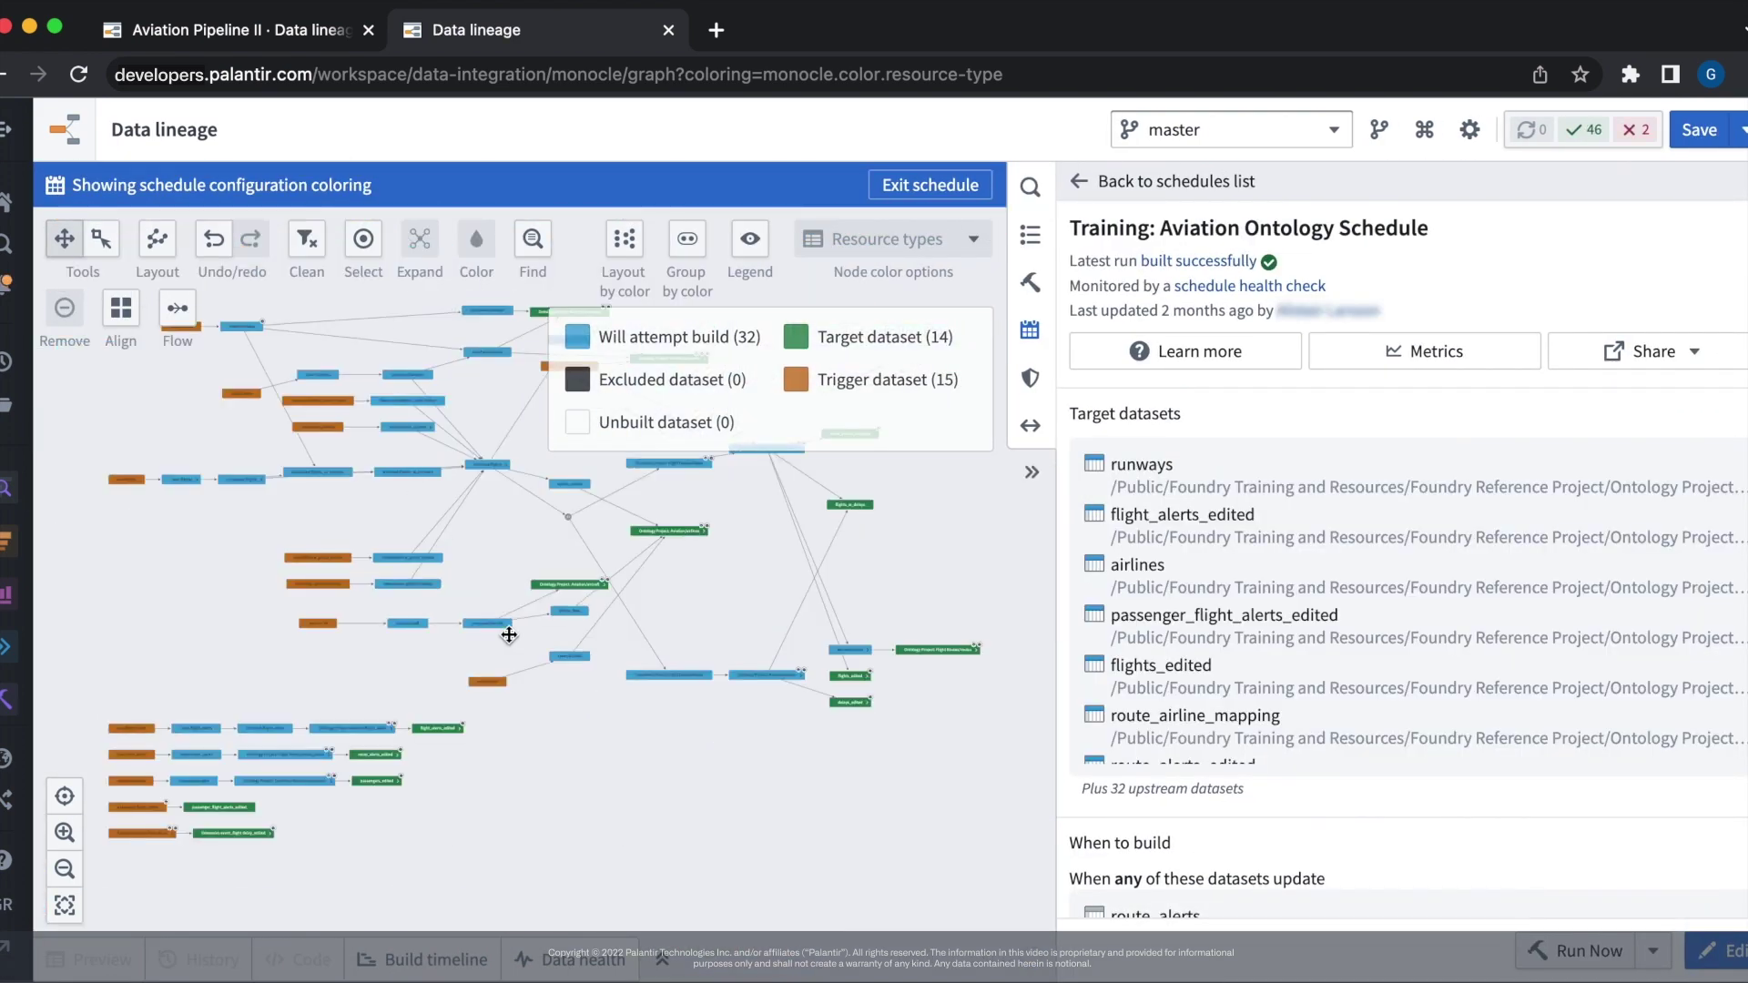
Inspect the schedule's datasets on its lineage graph, exit the schedule coloring, and close that graph to return to Aviation Pipeline II.
drag(565, 706, 576, 718)
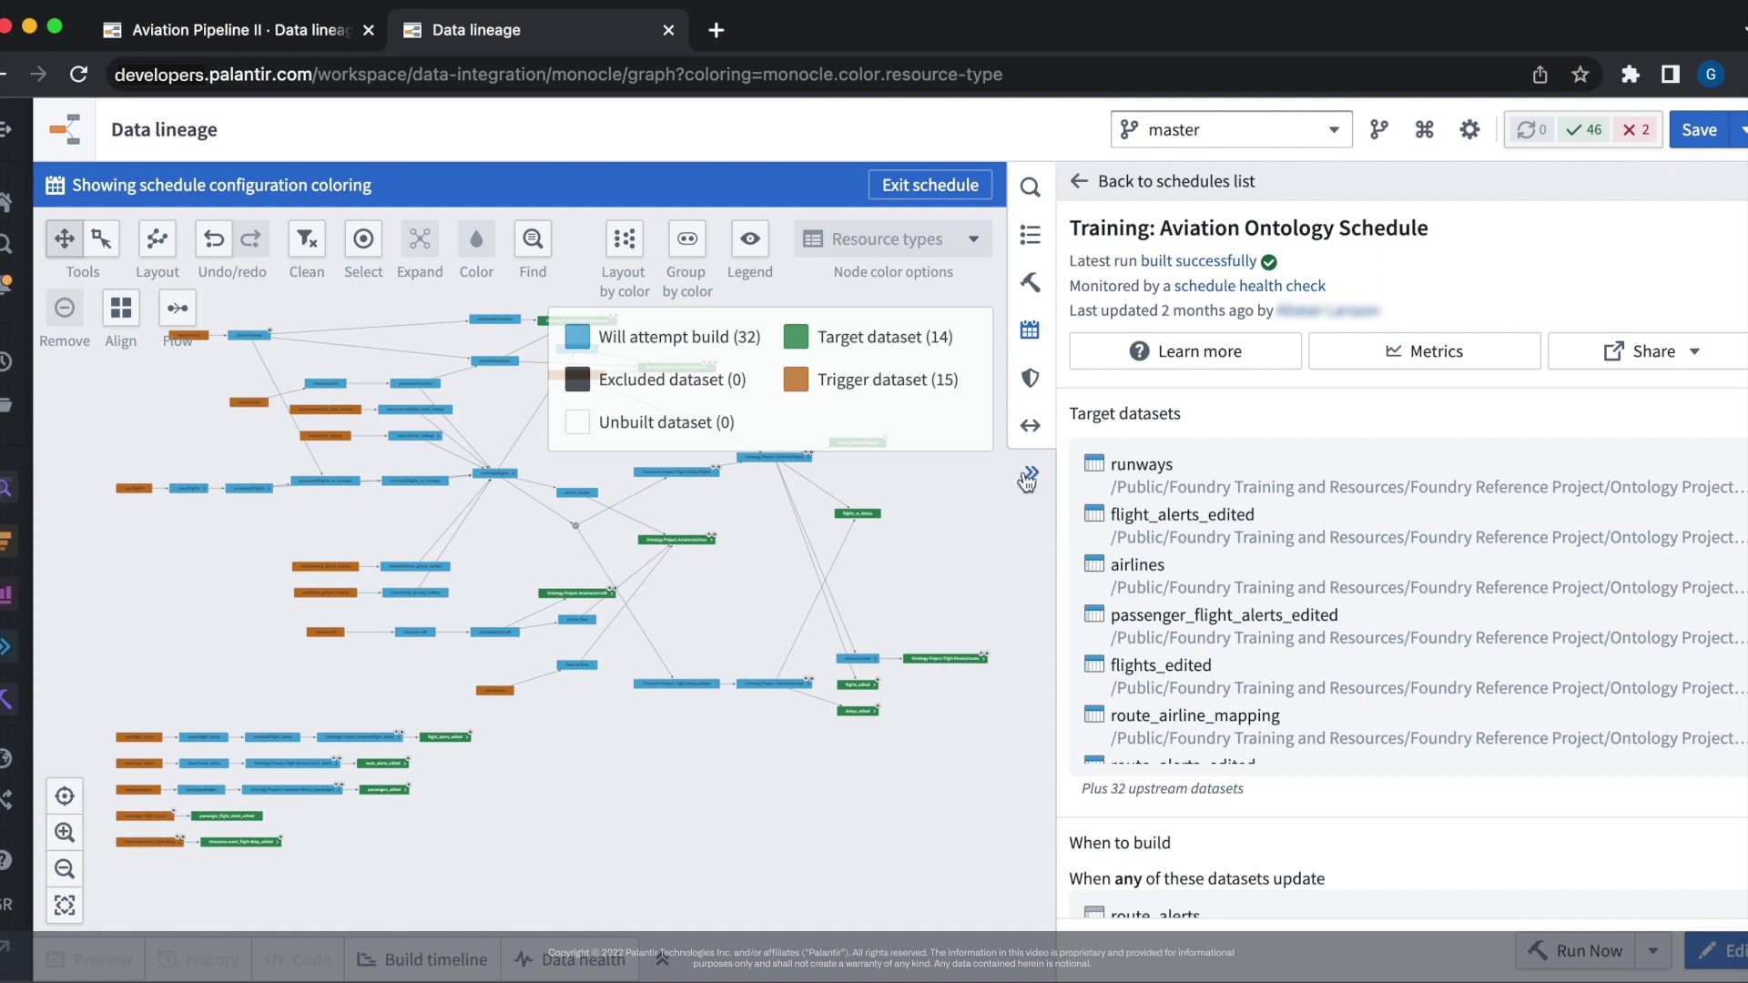
key(Escape)
drag(679, 803, 797, 793)
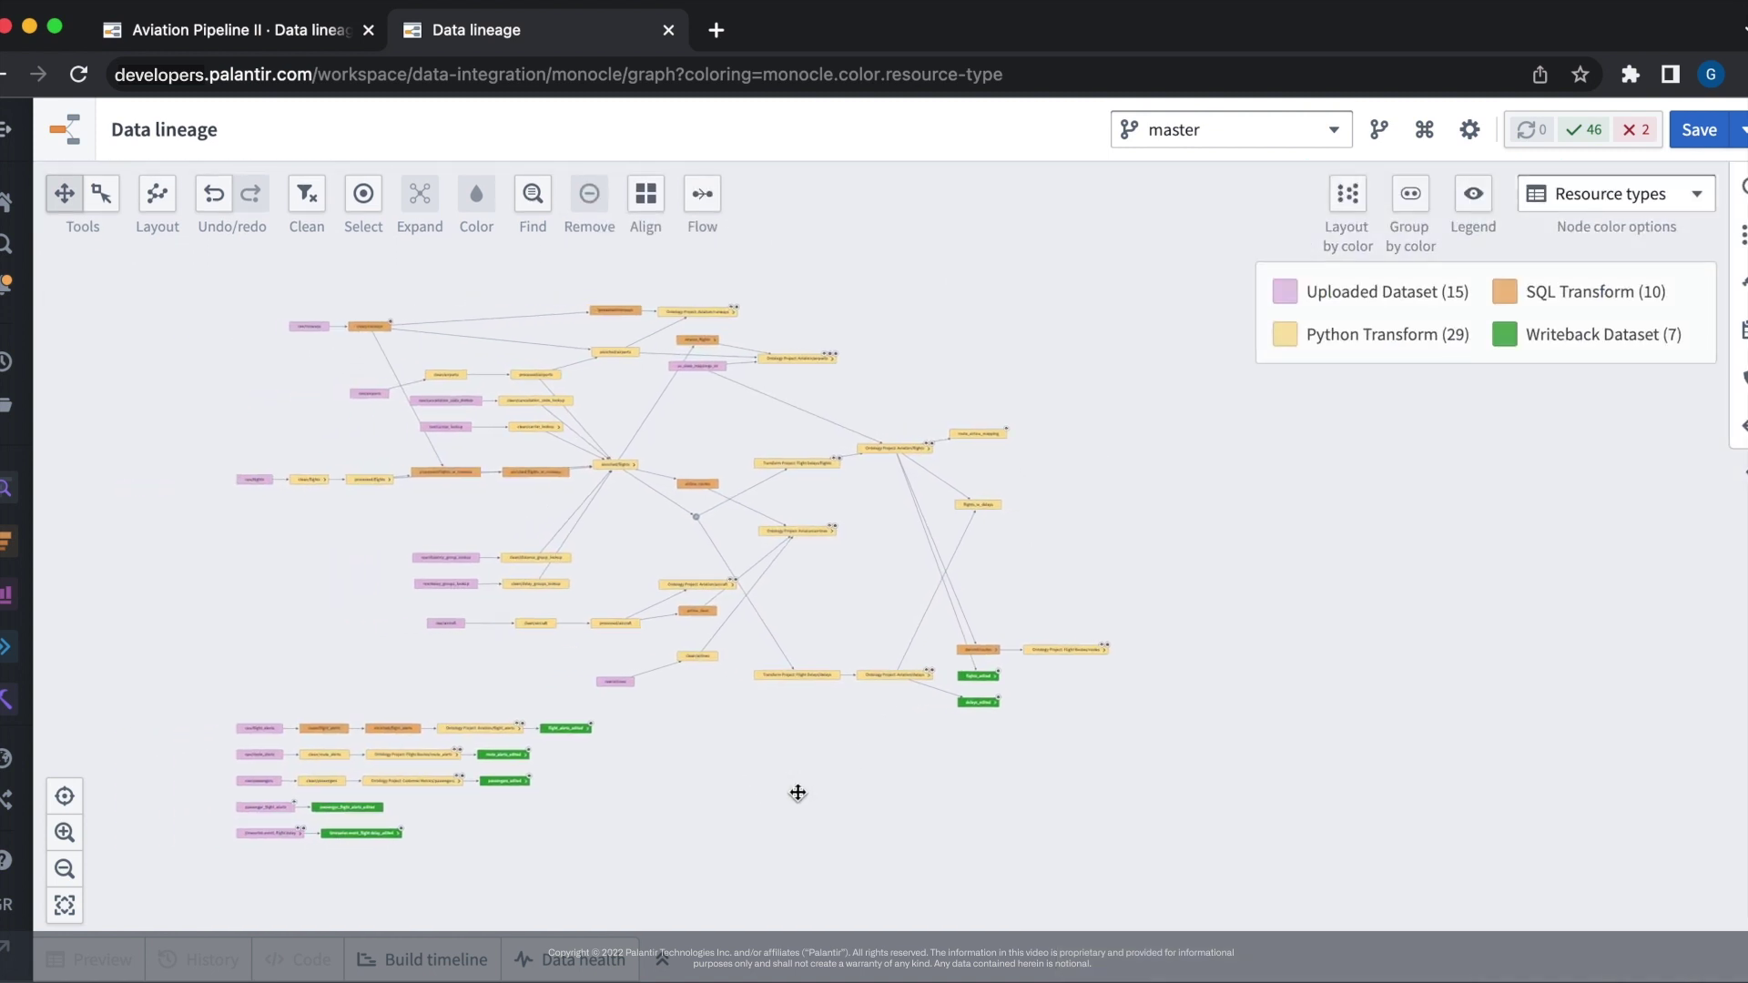
click(669, 31)
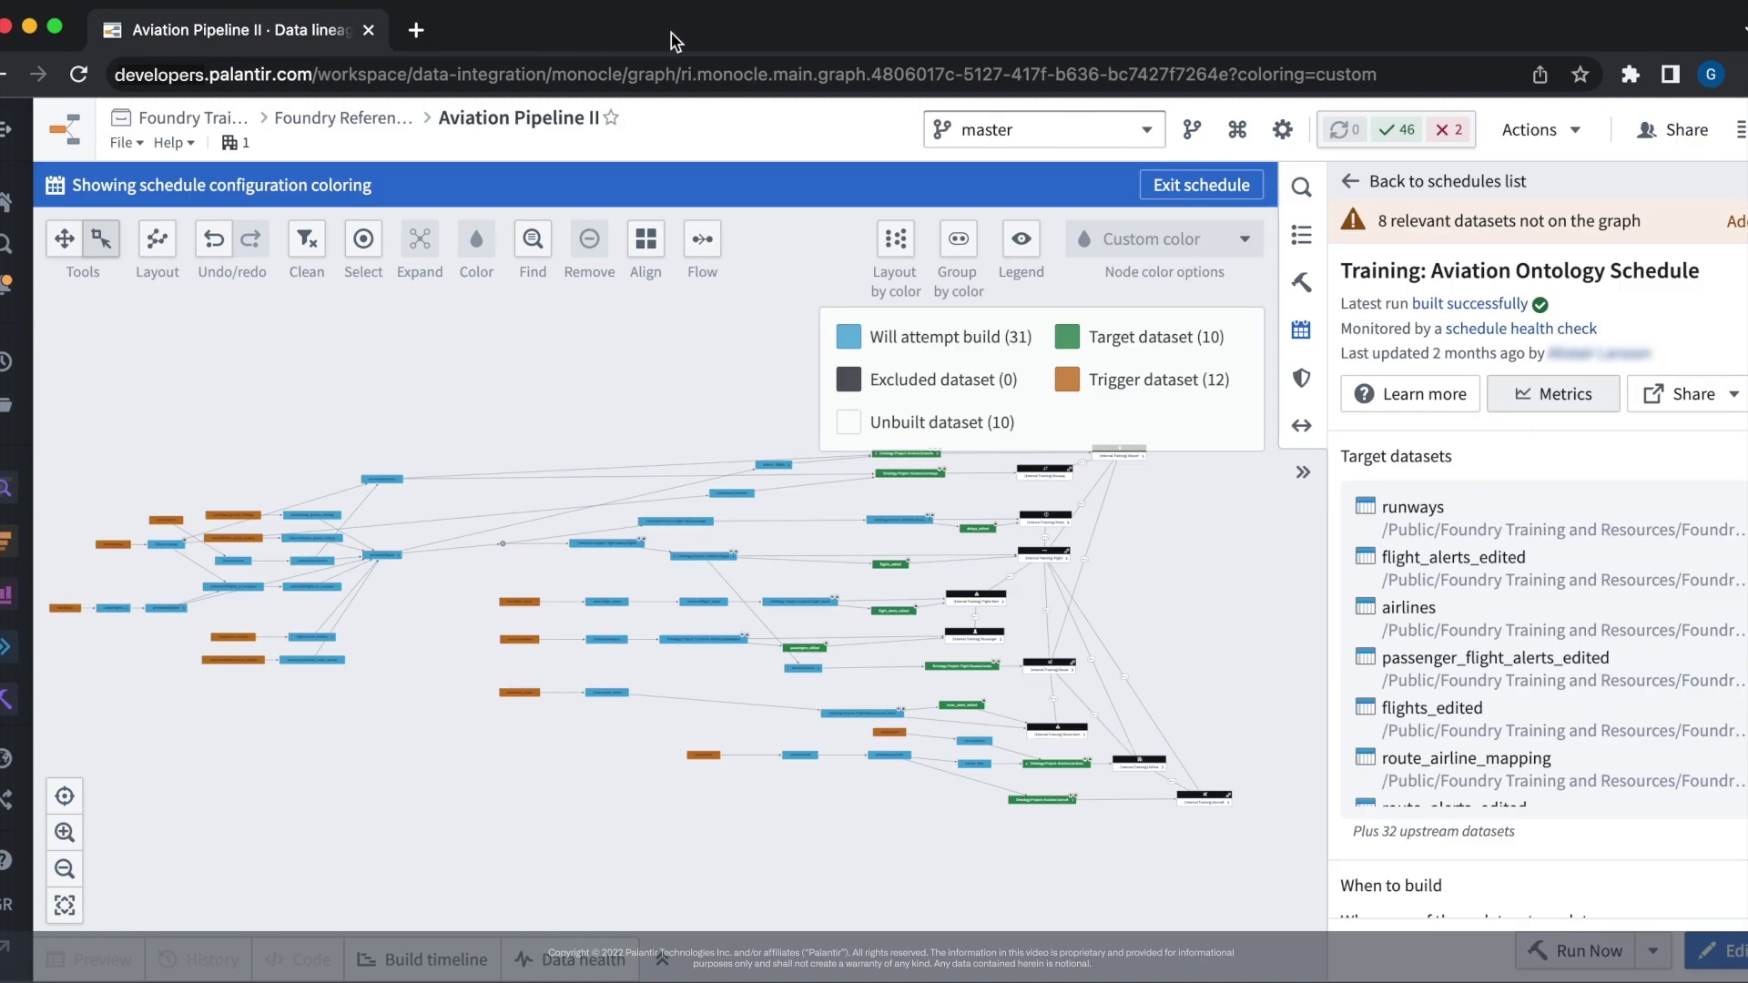
Return to the schedules list and open the paused Flight delays schedule for editing.
click(1377, 183)
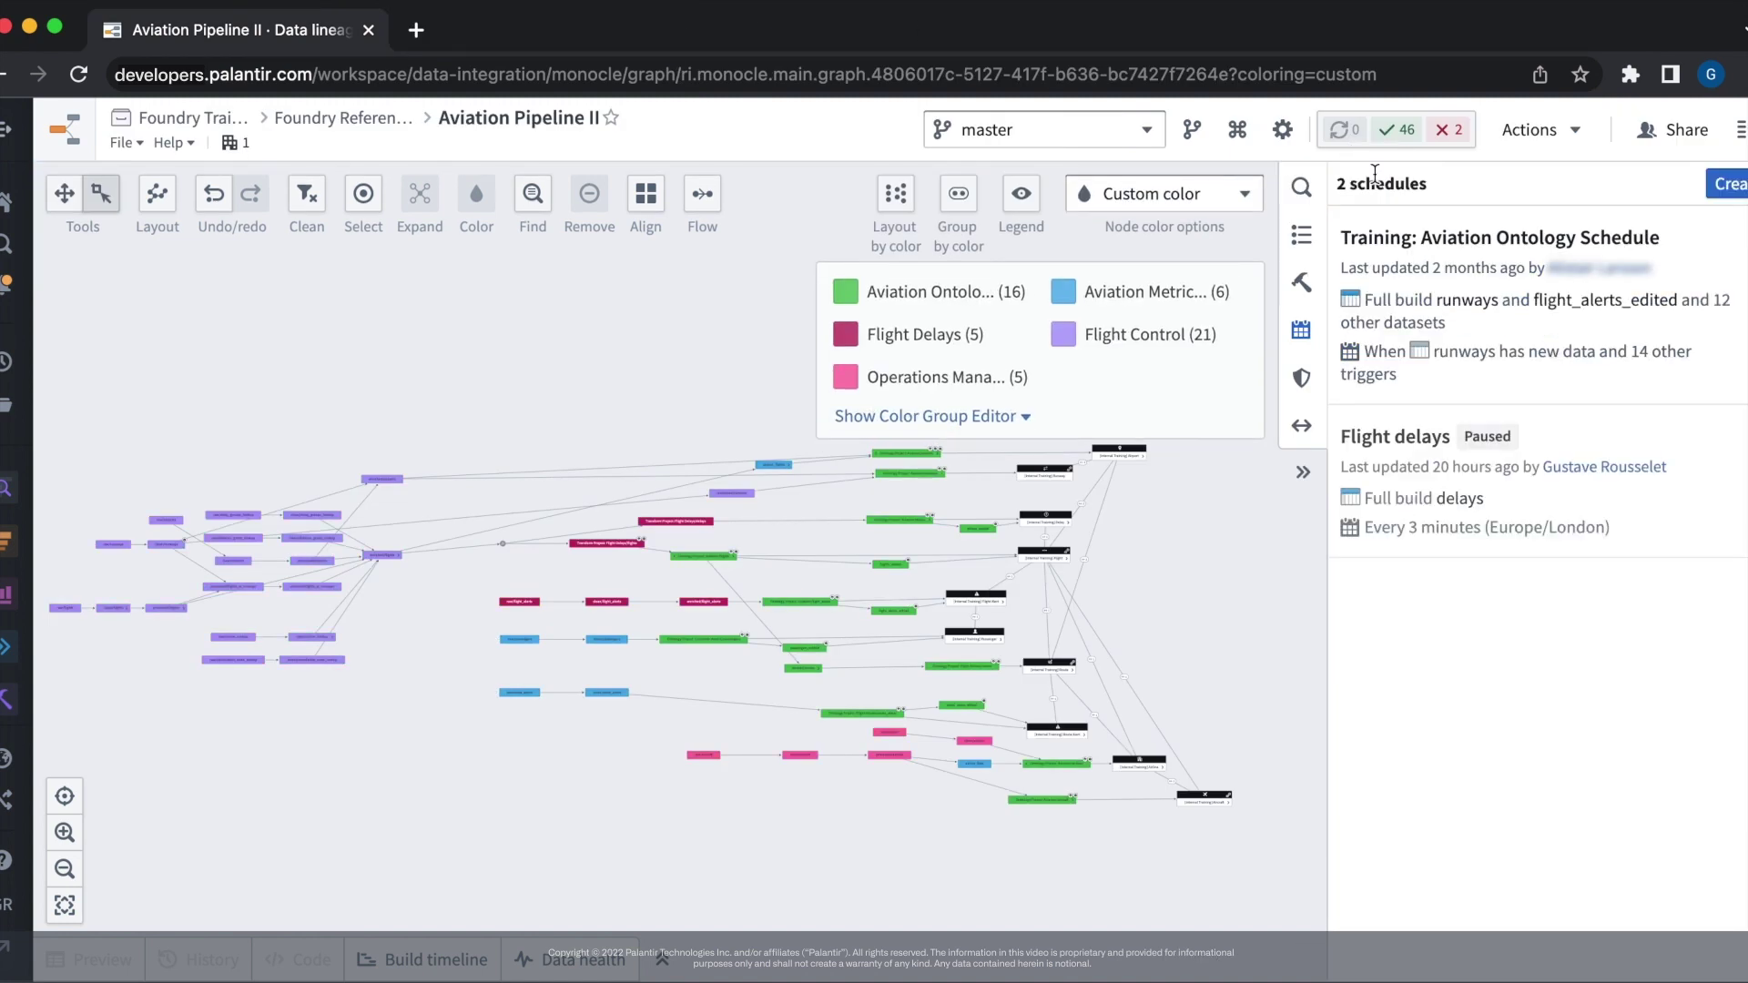
click(1616, 506)
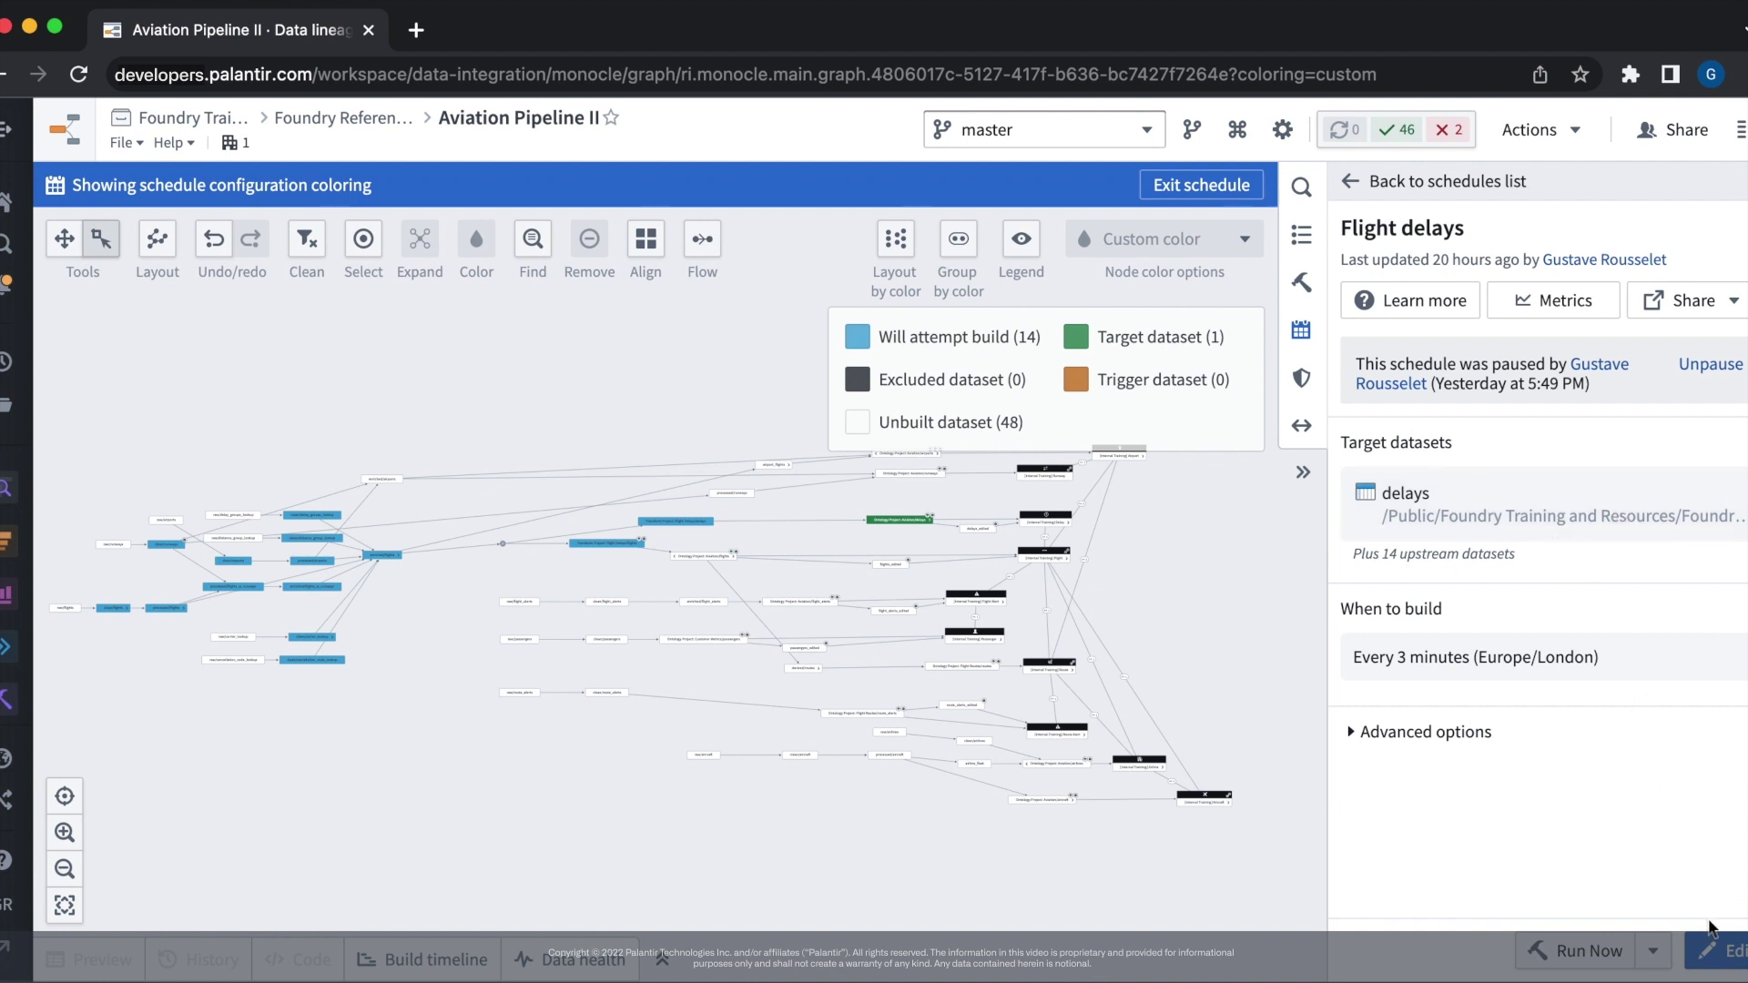
click(1728, 968)
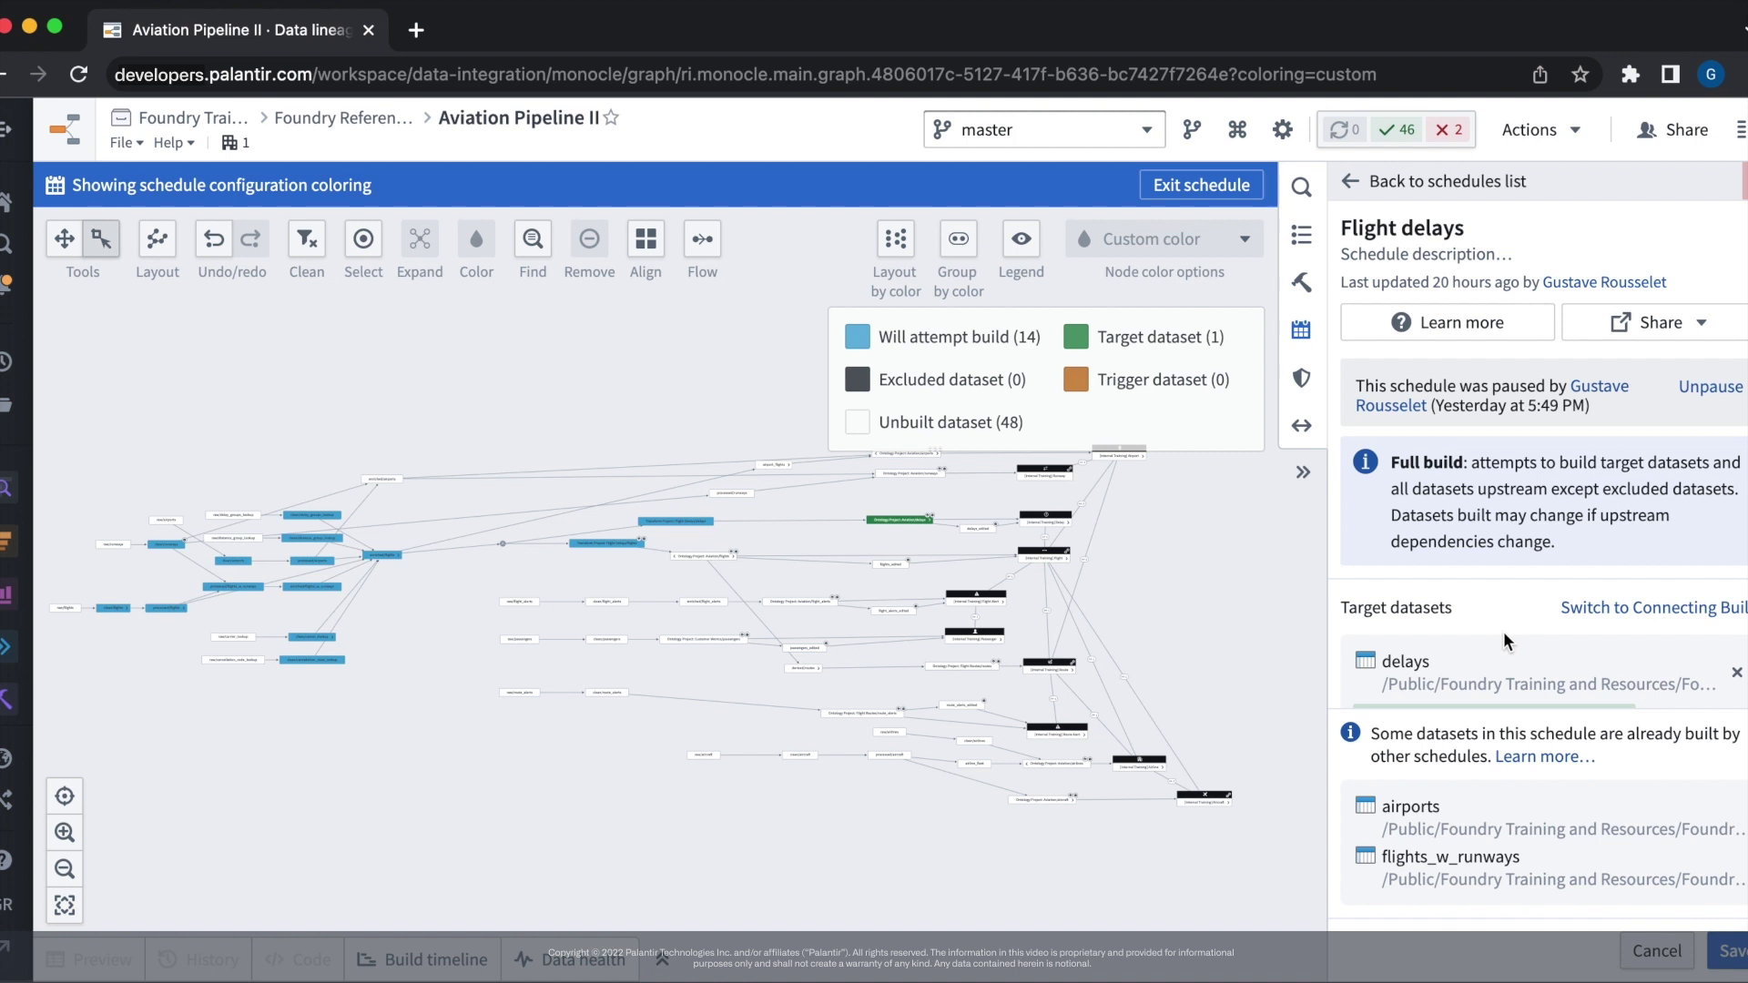
Change the Flight delays schedule's time frequency to the Advanced cron option.
scroll(1503, 631, down, 5)
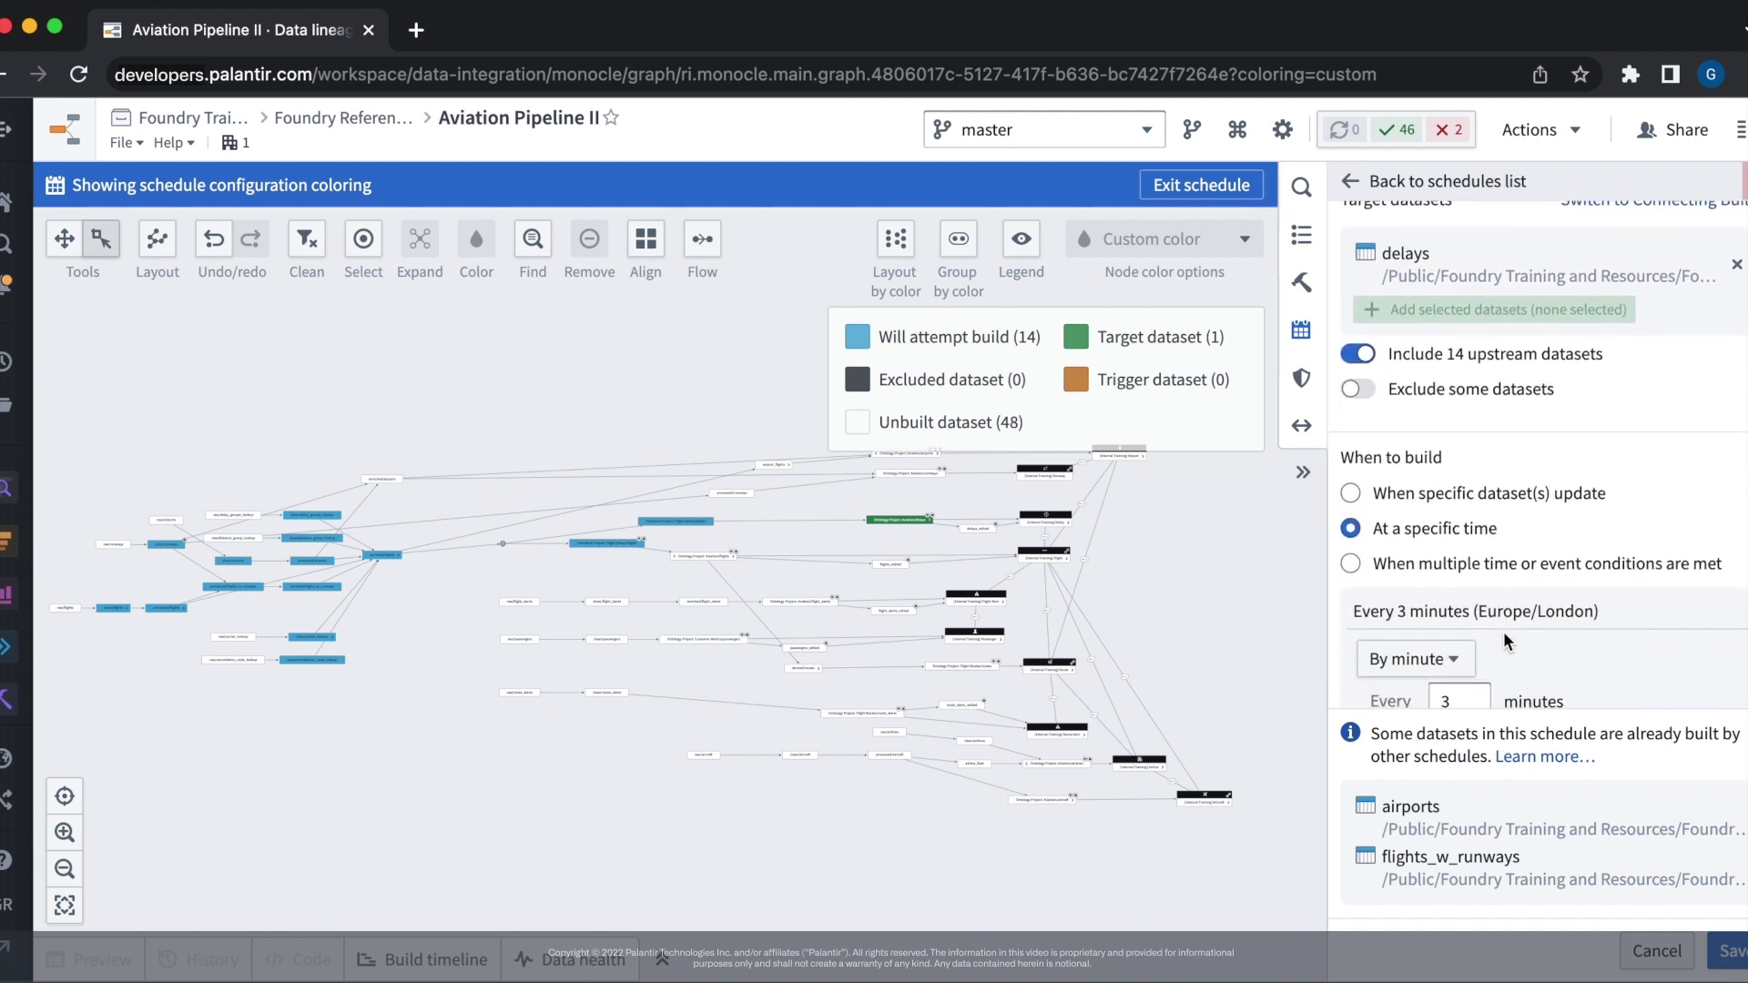
scroll(1504, 631, down, 3)
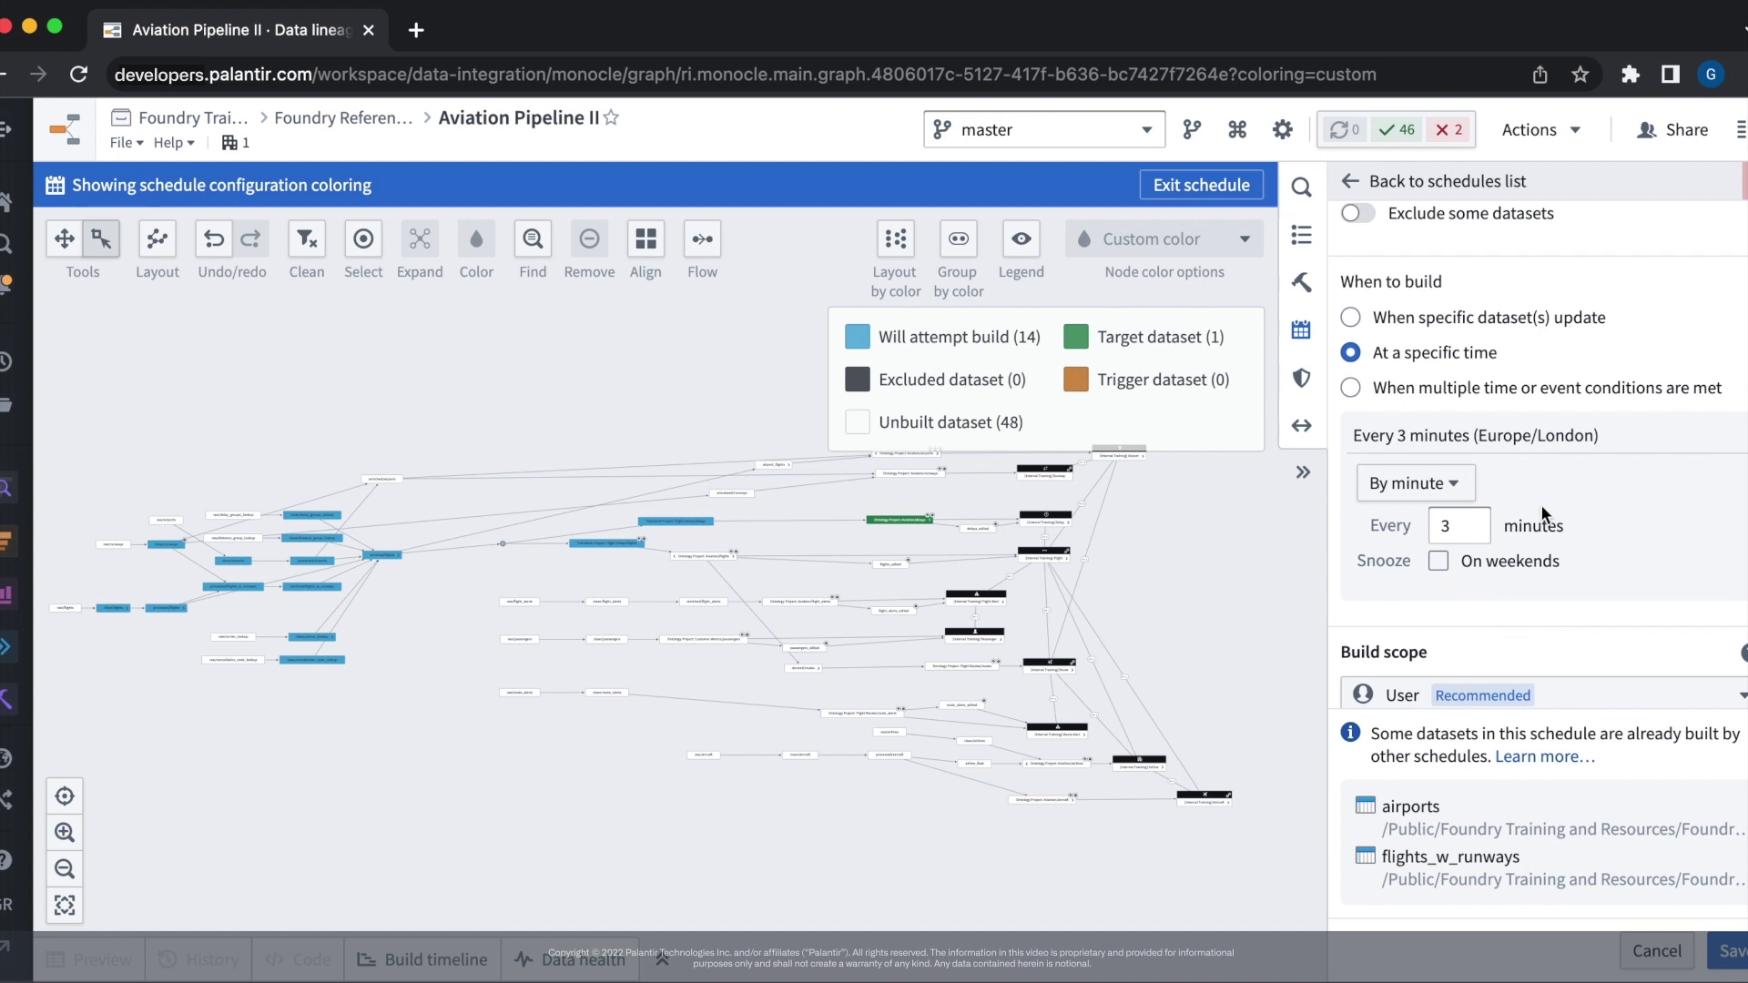
click(1455, 483)
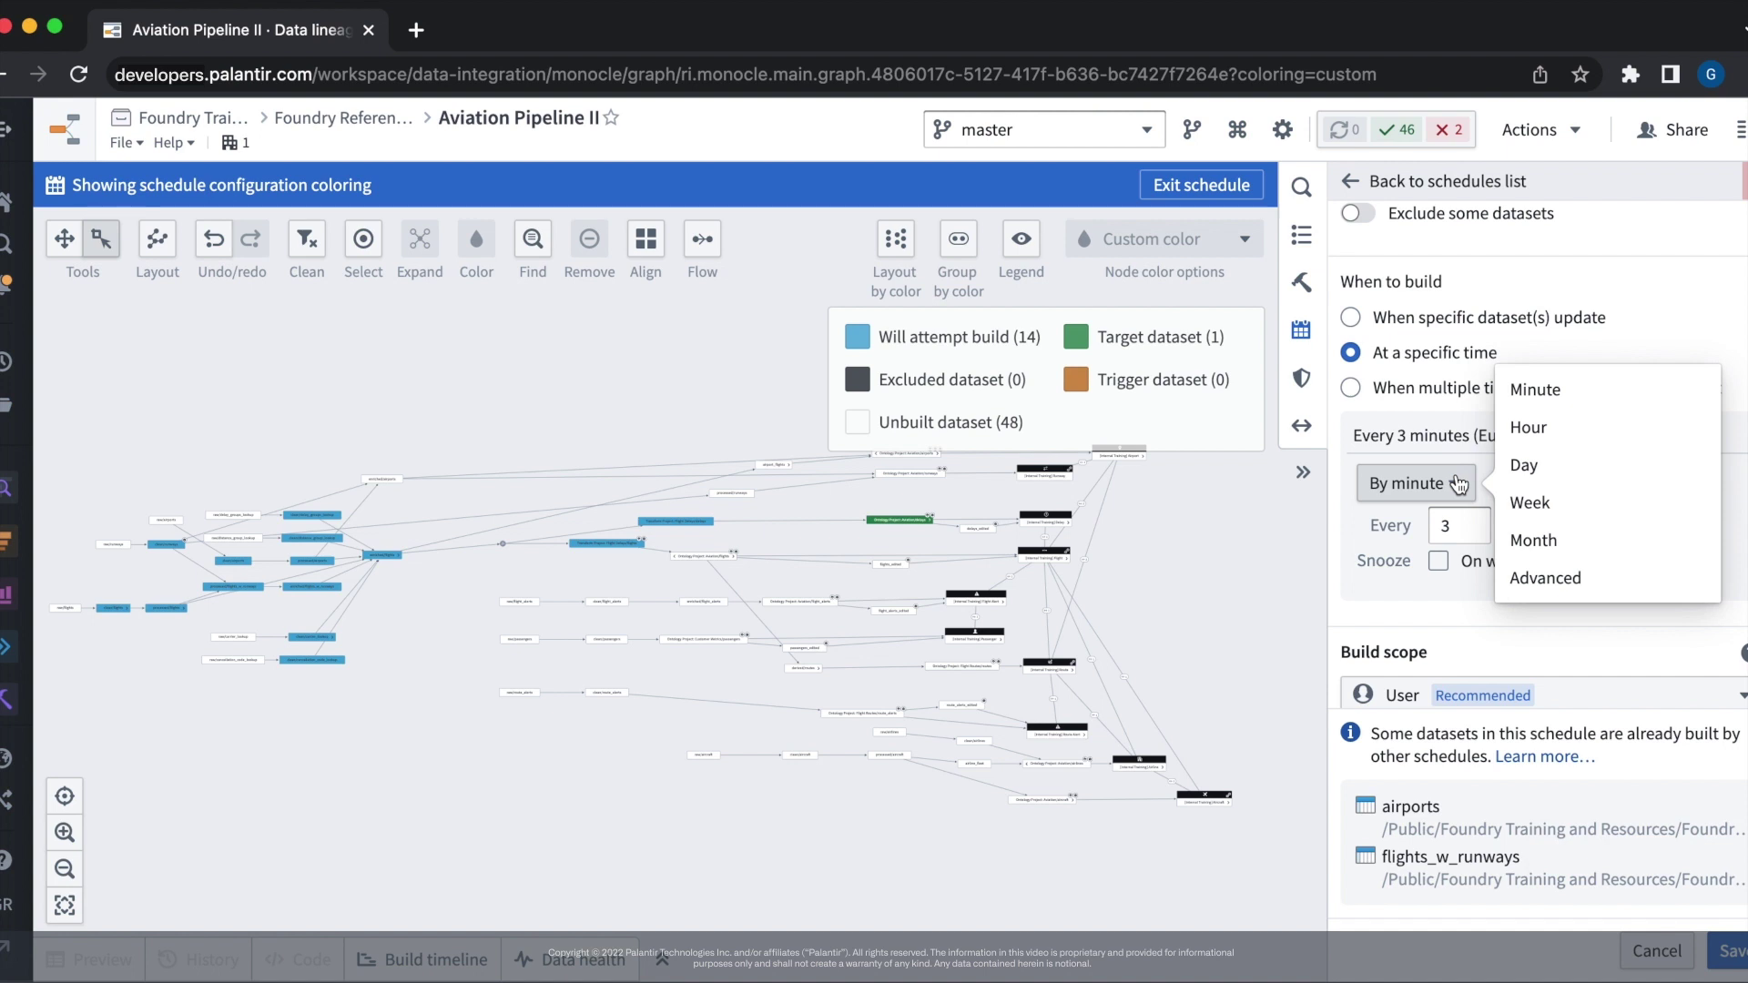
click(1545, 576)
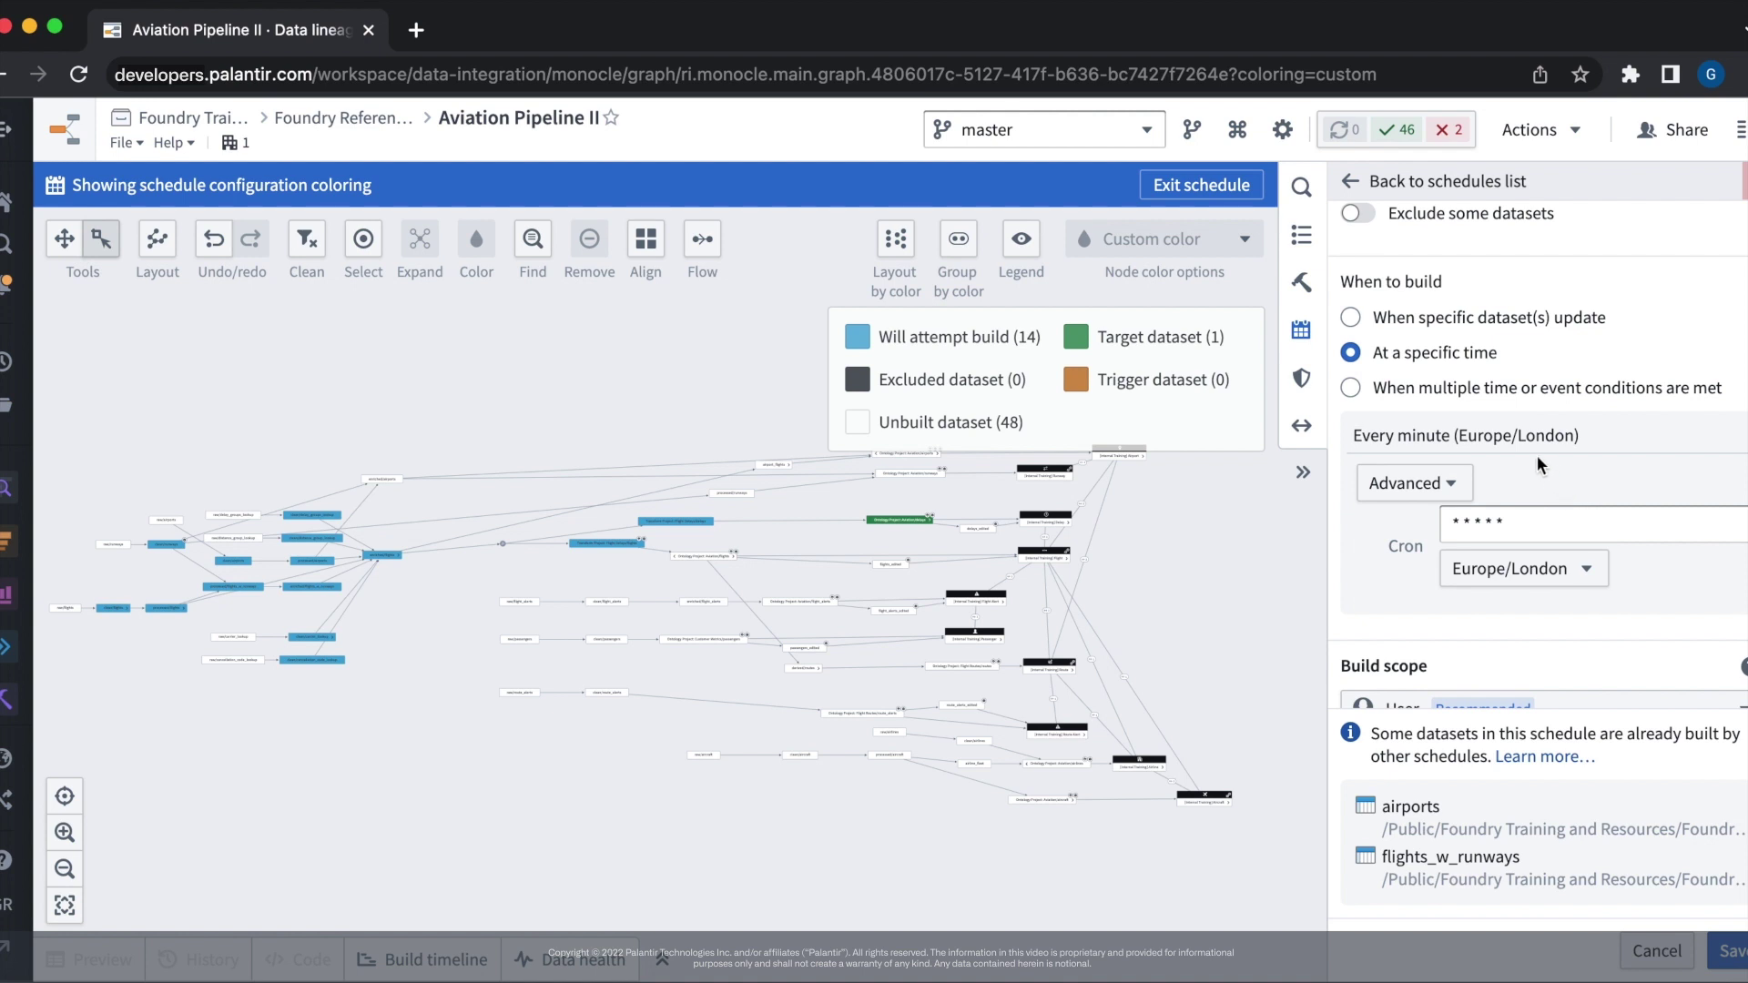
Switch the build condition to when specific datasets update and mark the raw/flights dataset as a trigger.
click(1351, 317)
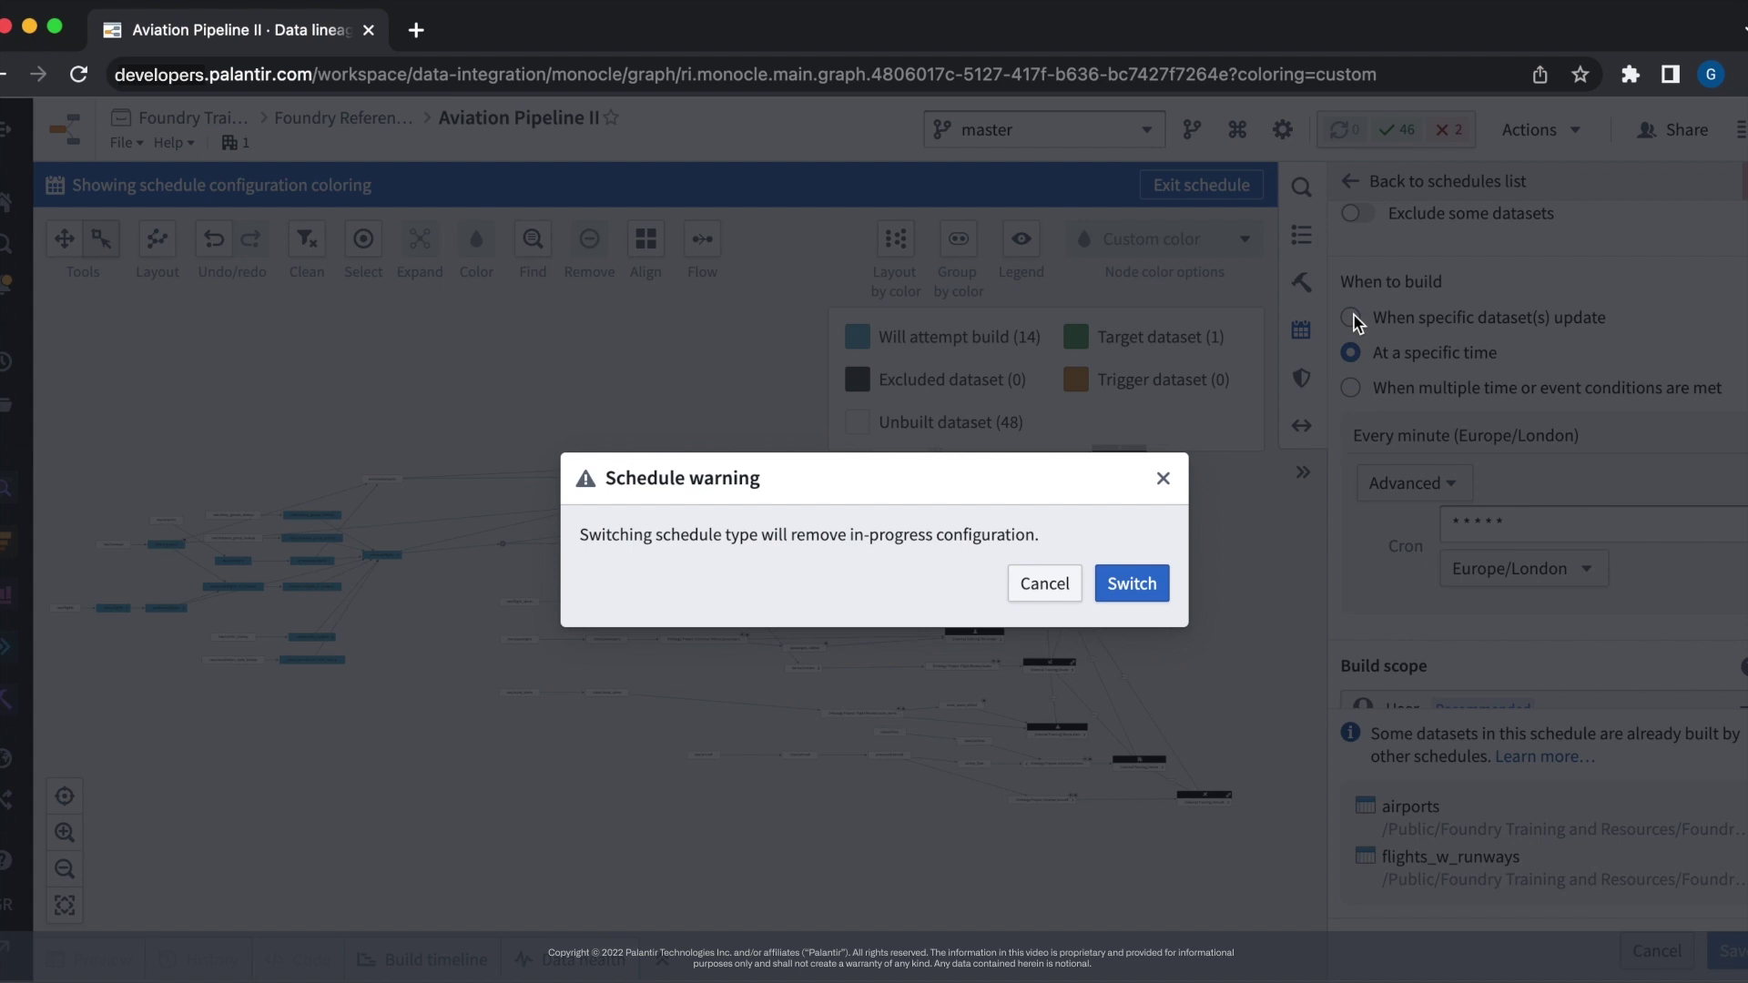
click(1131, 582)
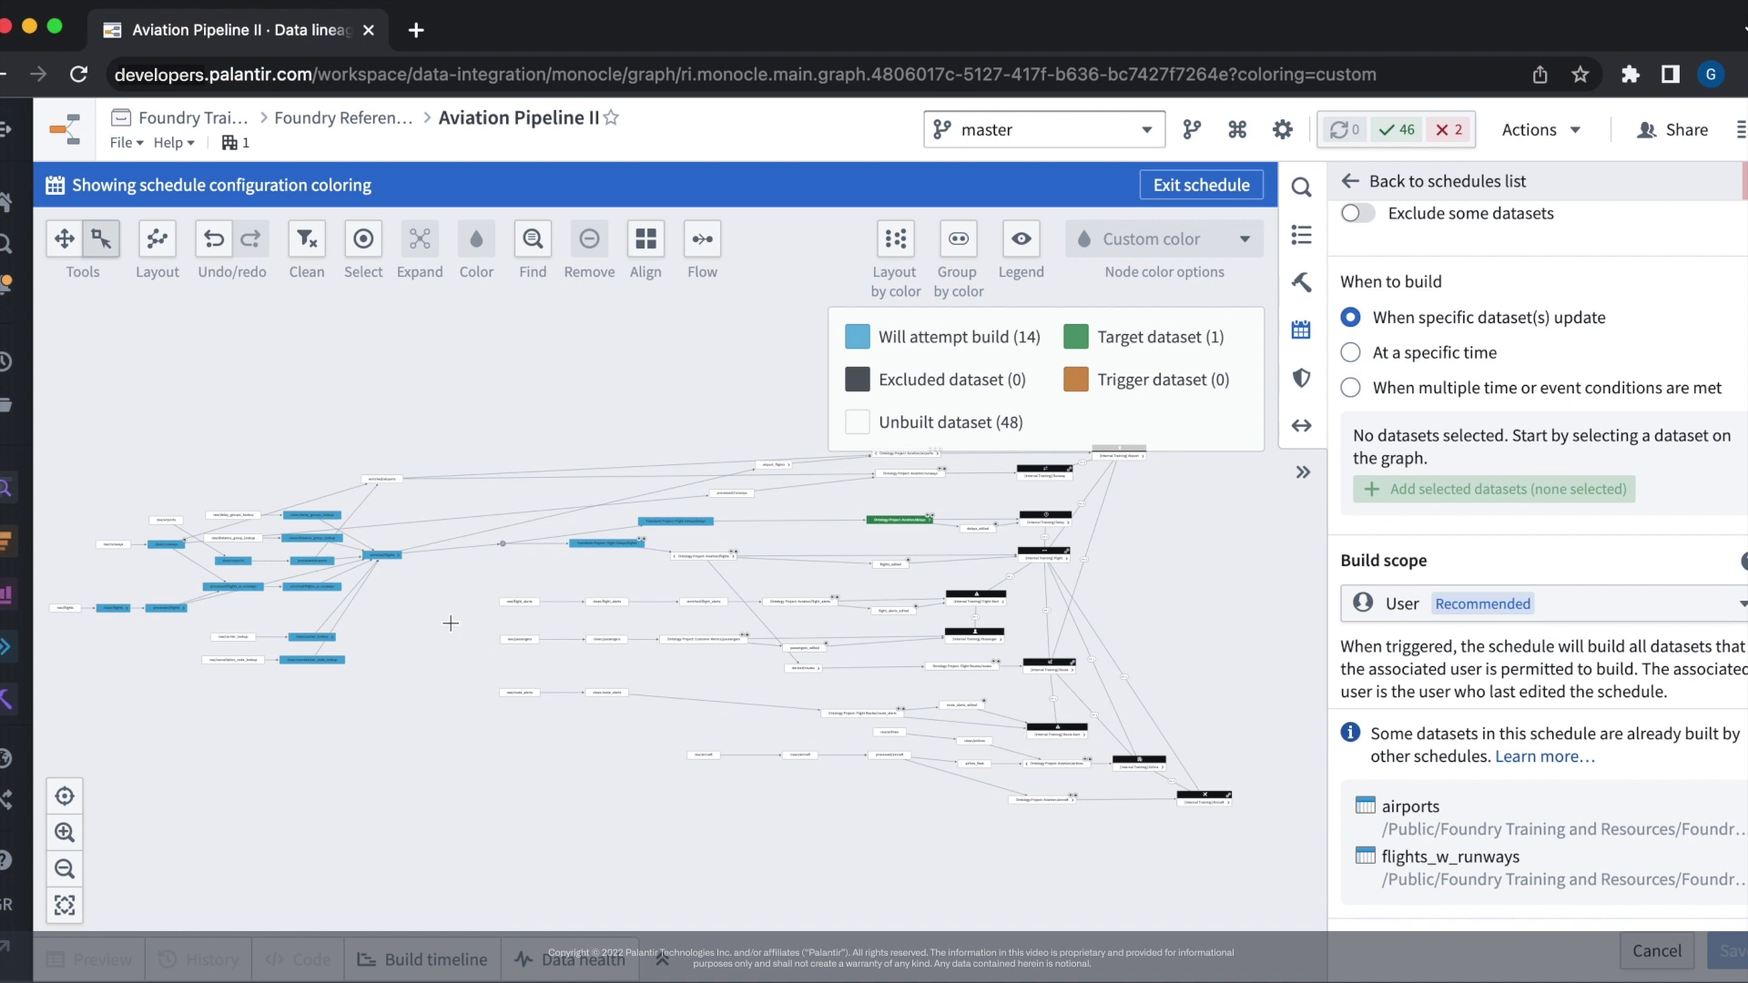
key(p)
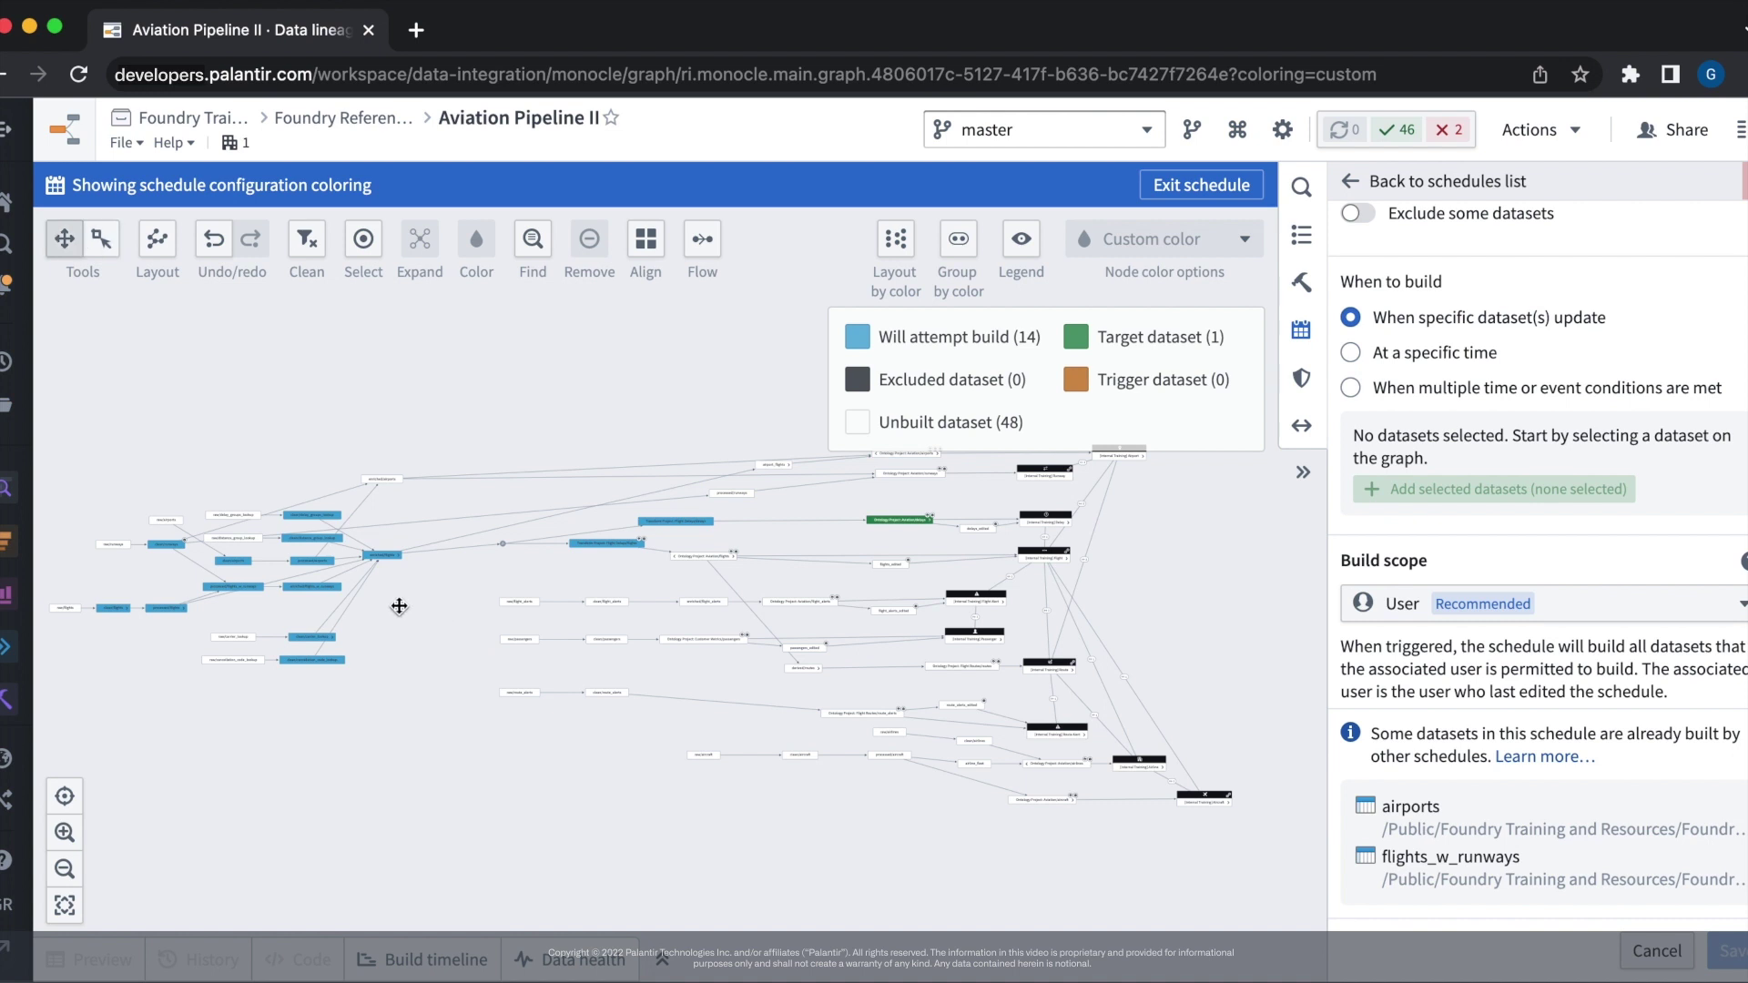
drag(398, 606, 648, 587)
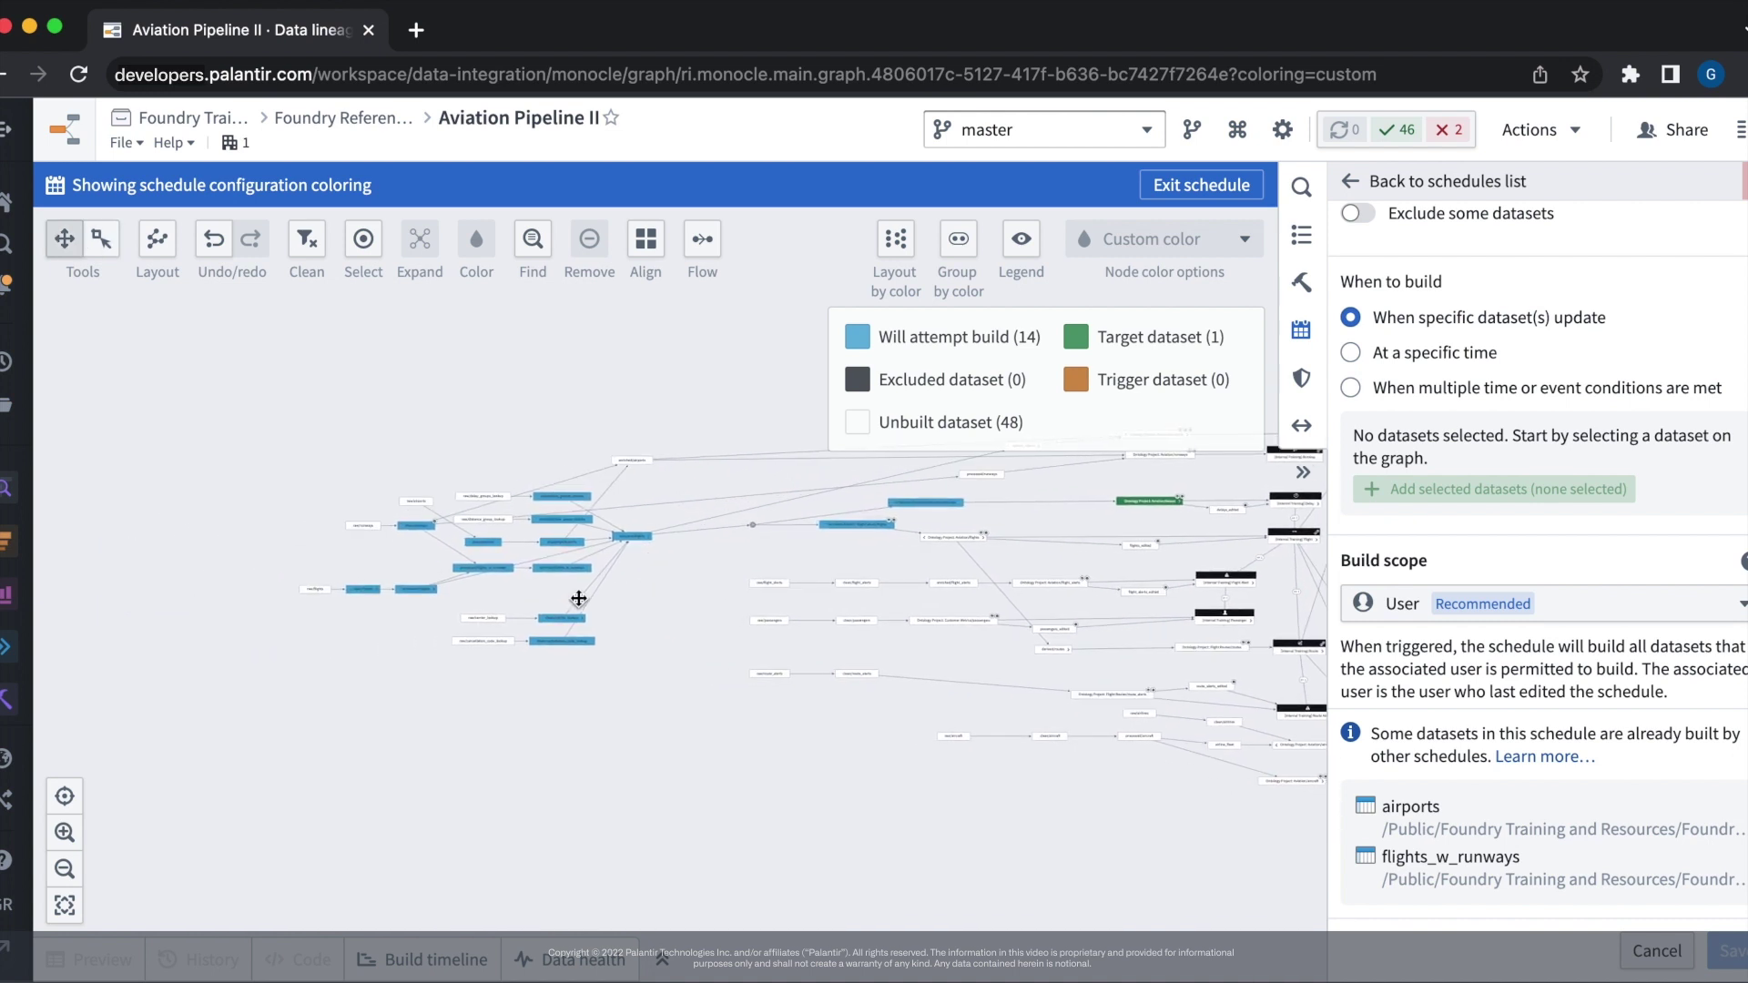
scroll(393, 606, up, 5)
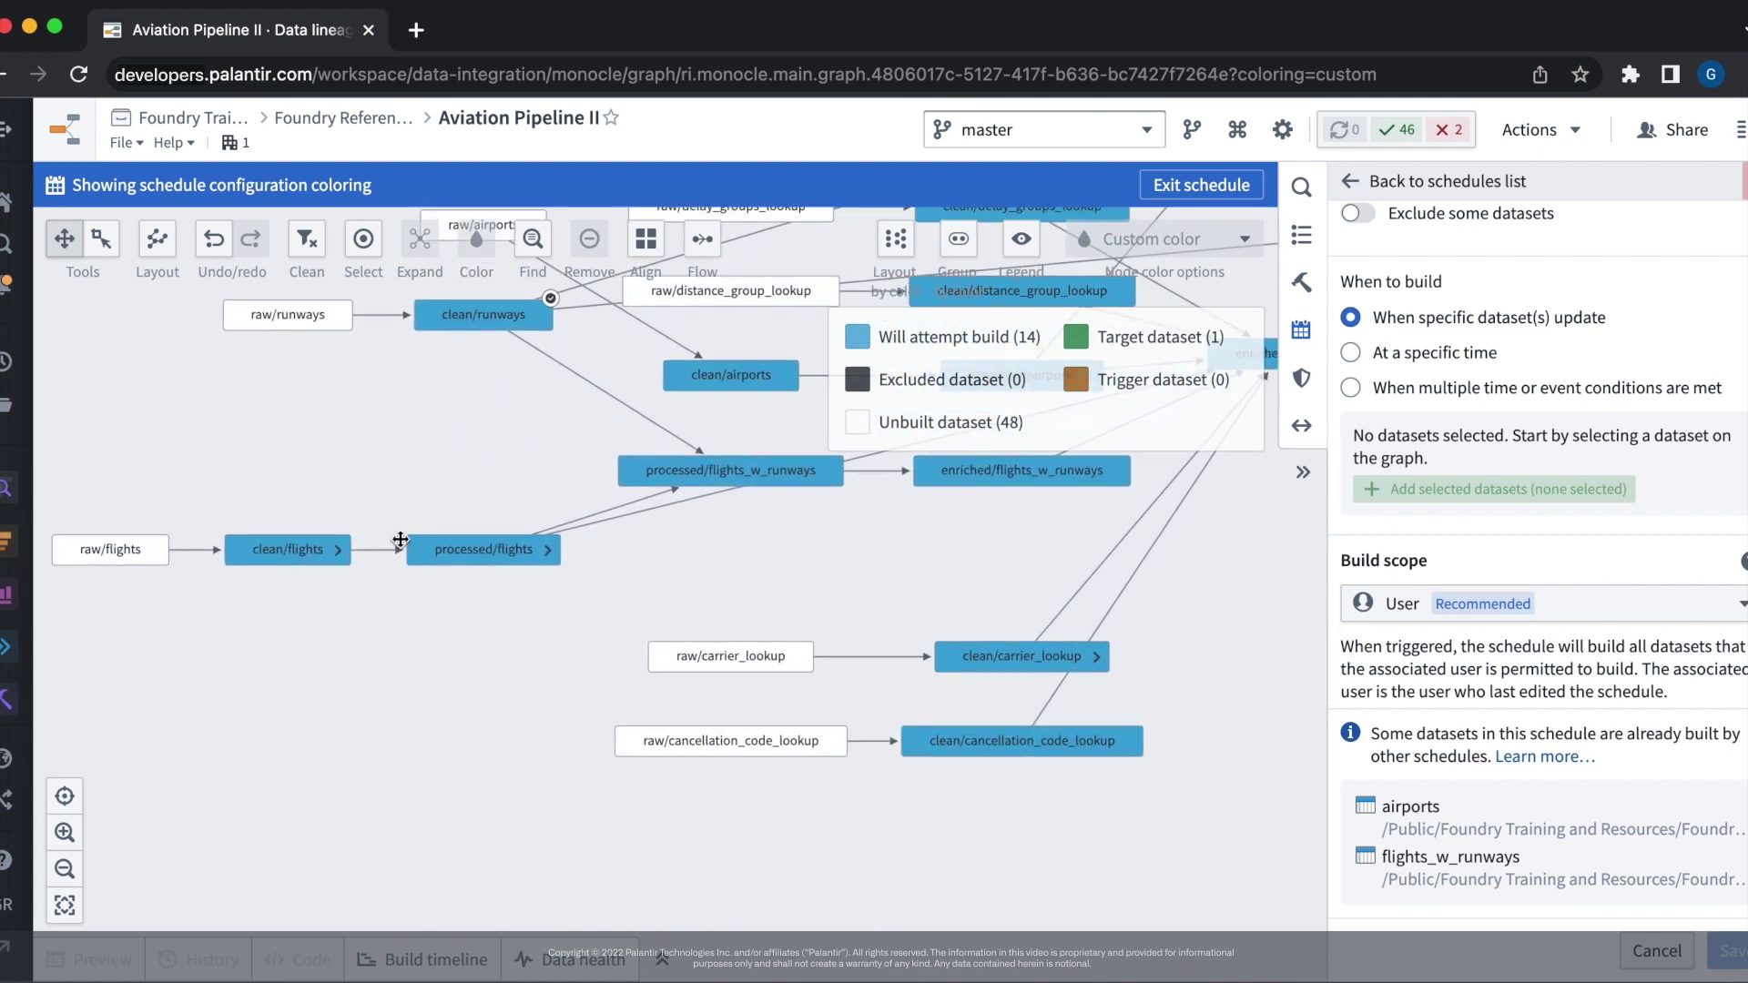
drag(392, 478, 468, 585)
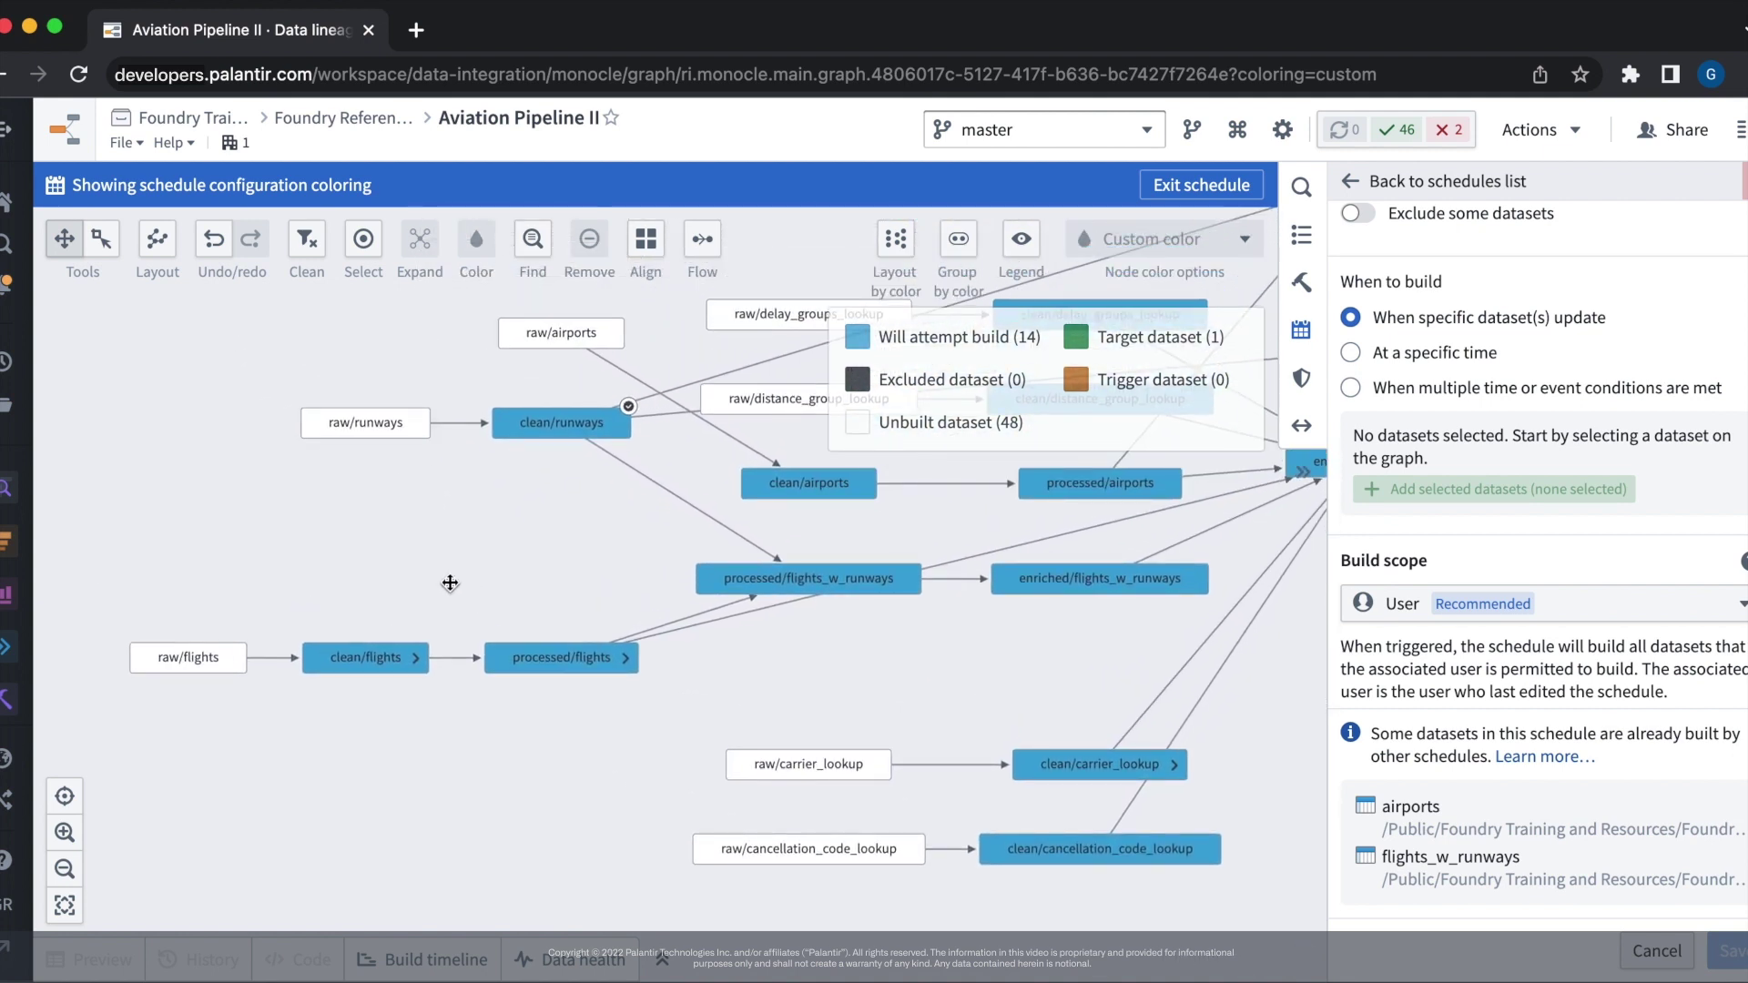
click(185, 657)
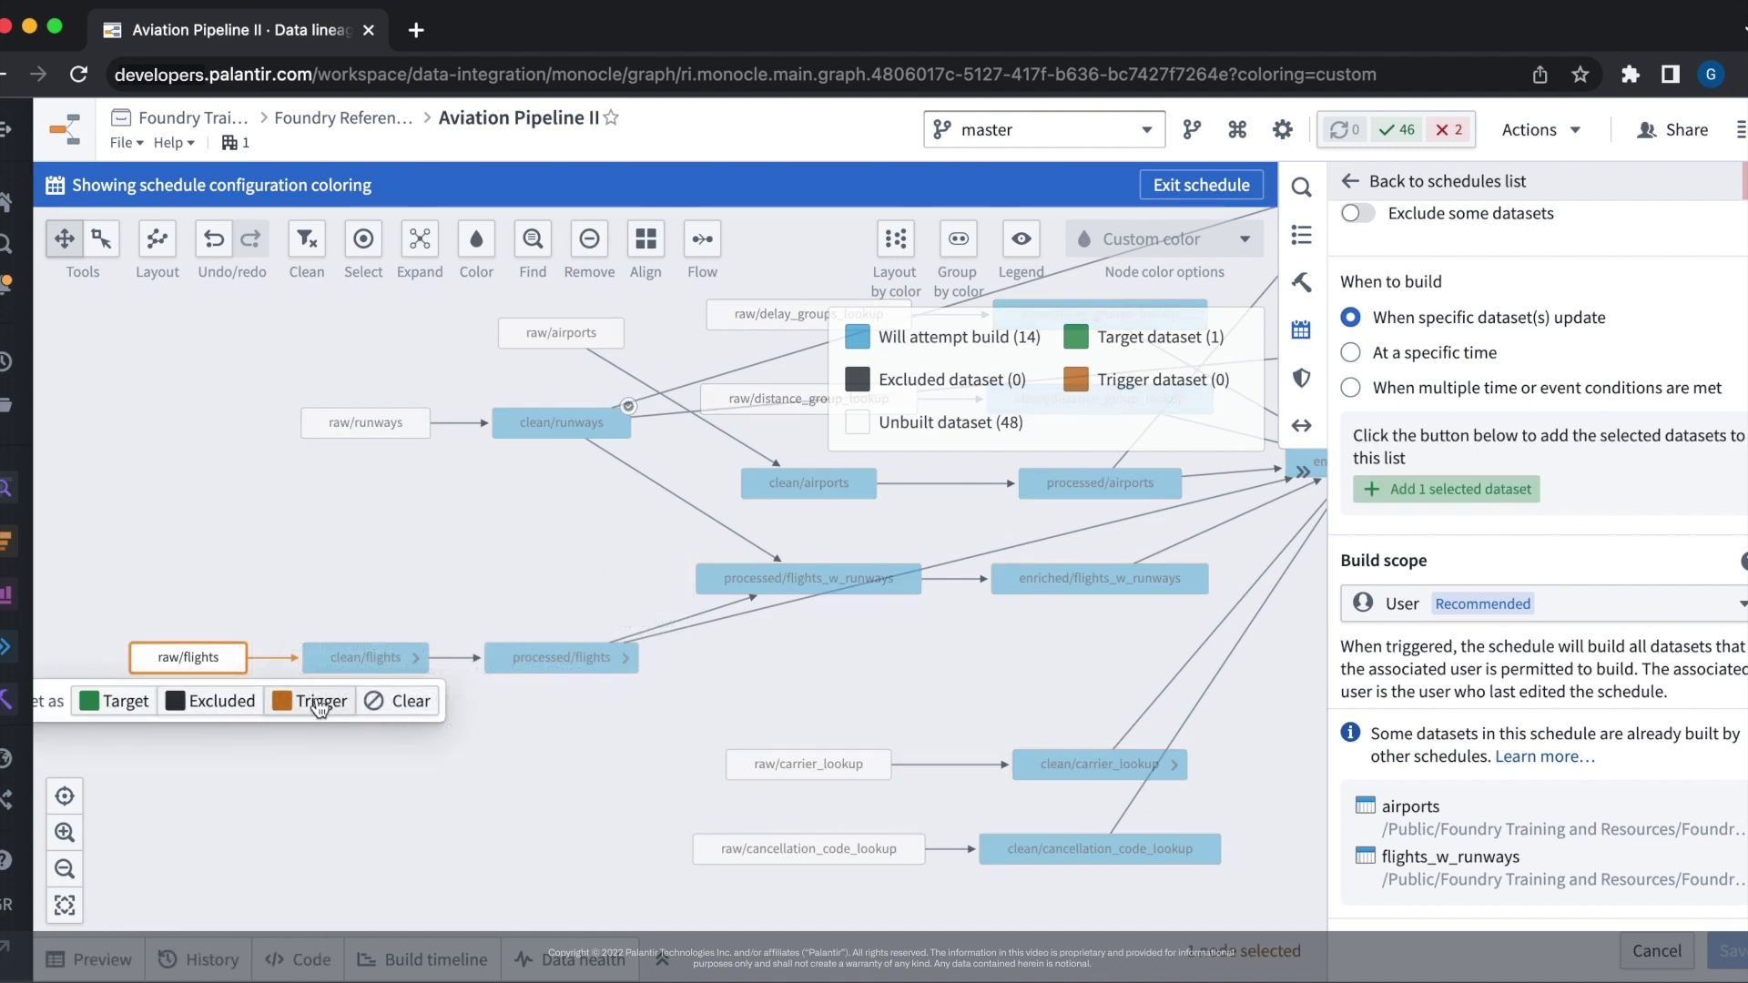
click(319, 706)
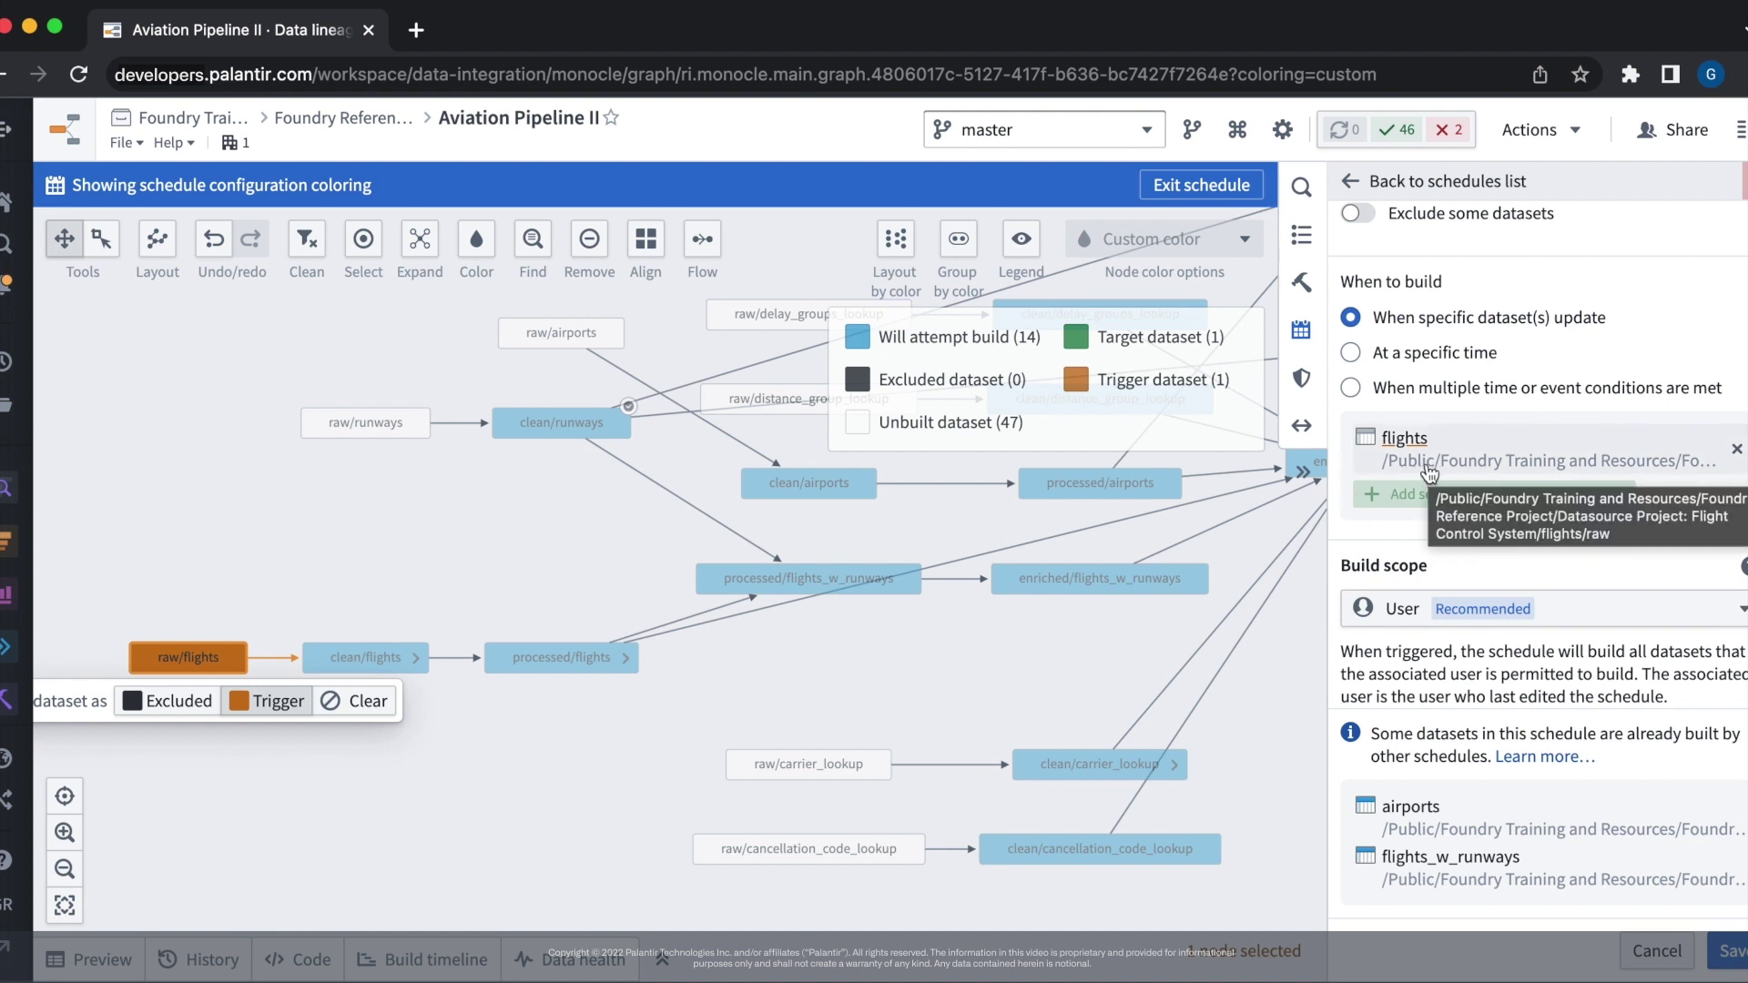
Mark the raw/airports dataset on the graph as an additional trigger for the schedule.
drag(466, 486, 366, 584)
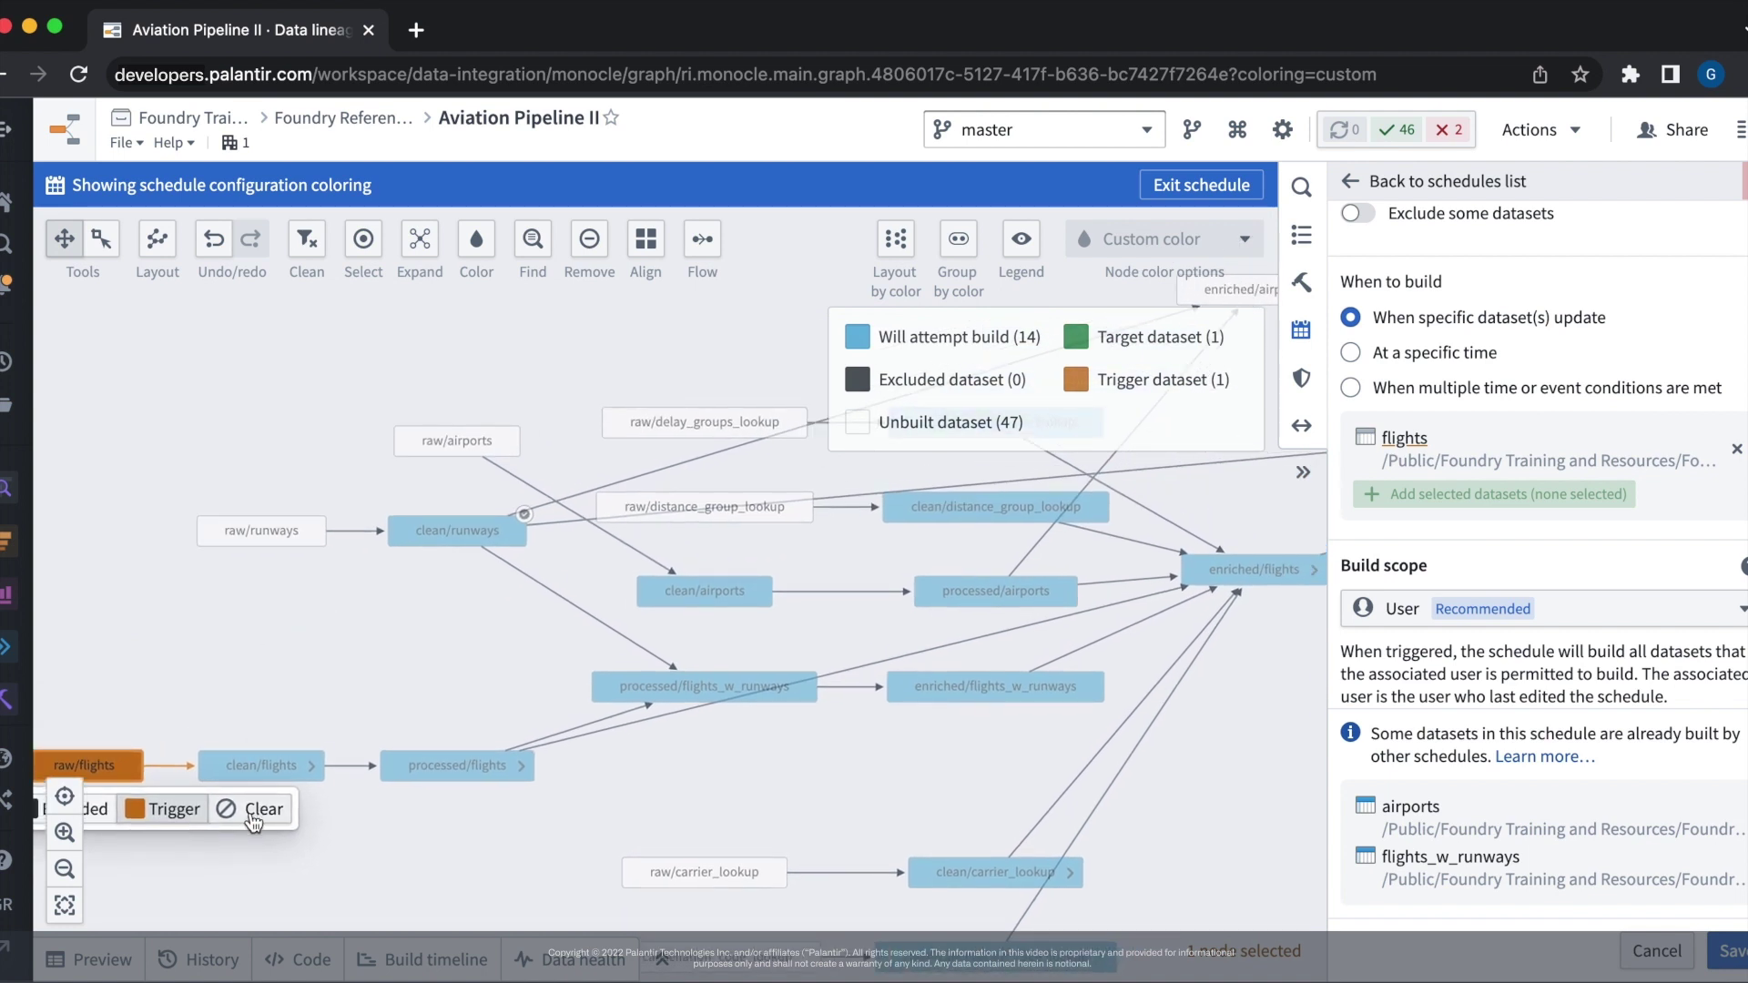
click(459, 444)
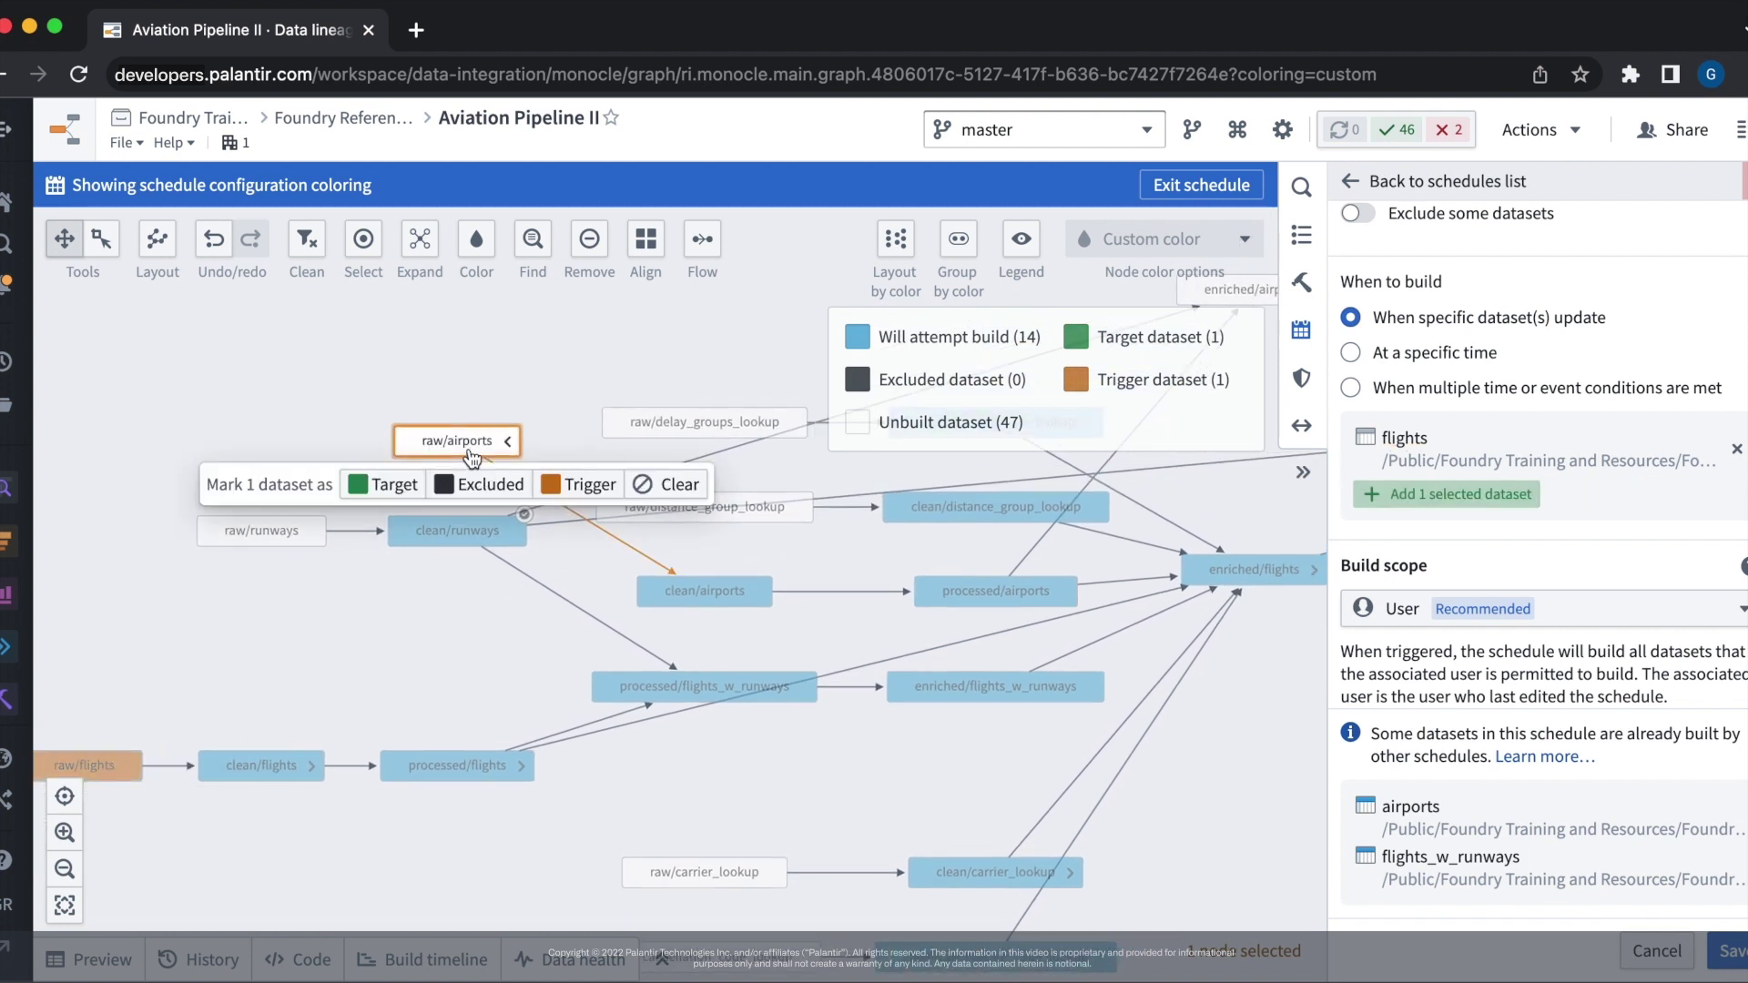
click(597, 487)
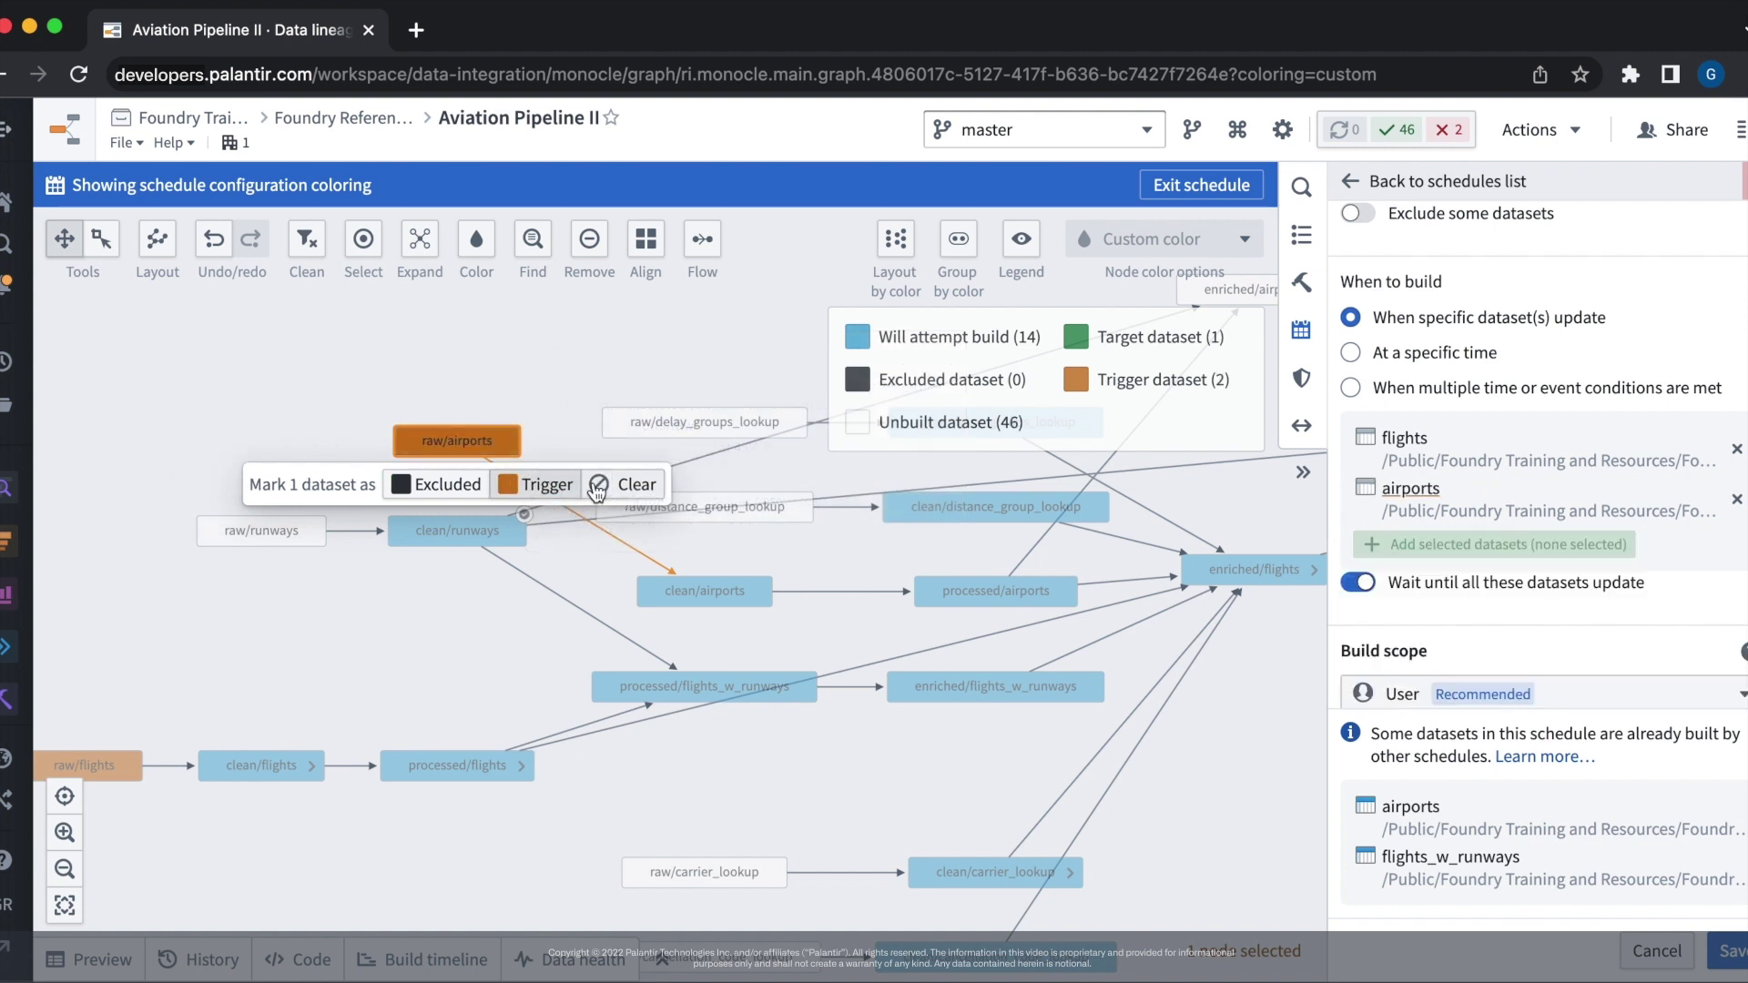
Turn off waiting for all trigger datasets to update, and save the Flight delays schedule.
click(1361, 583)
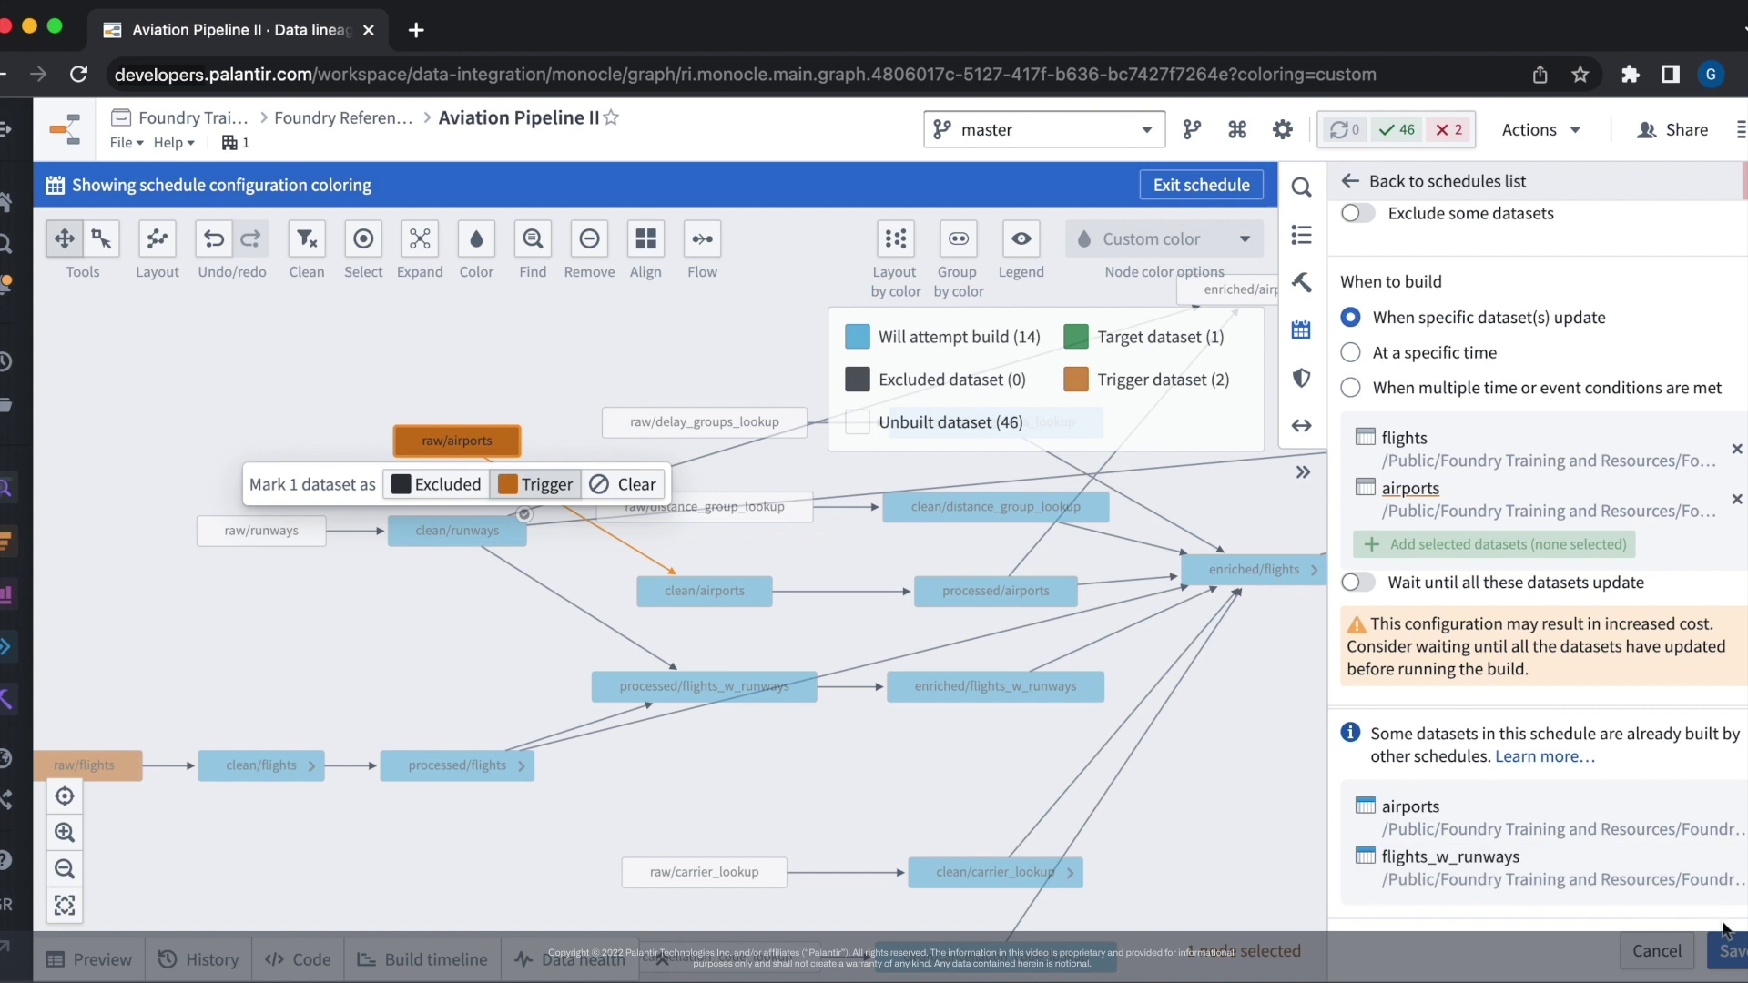
click(1727, 955)
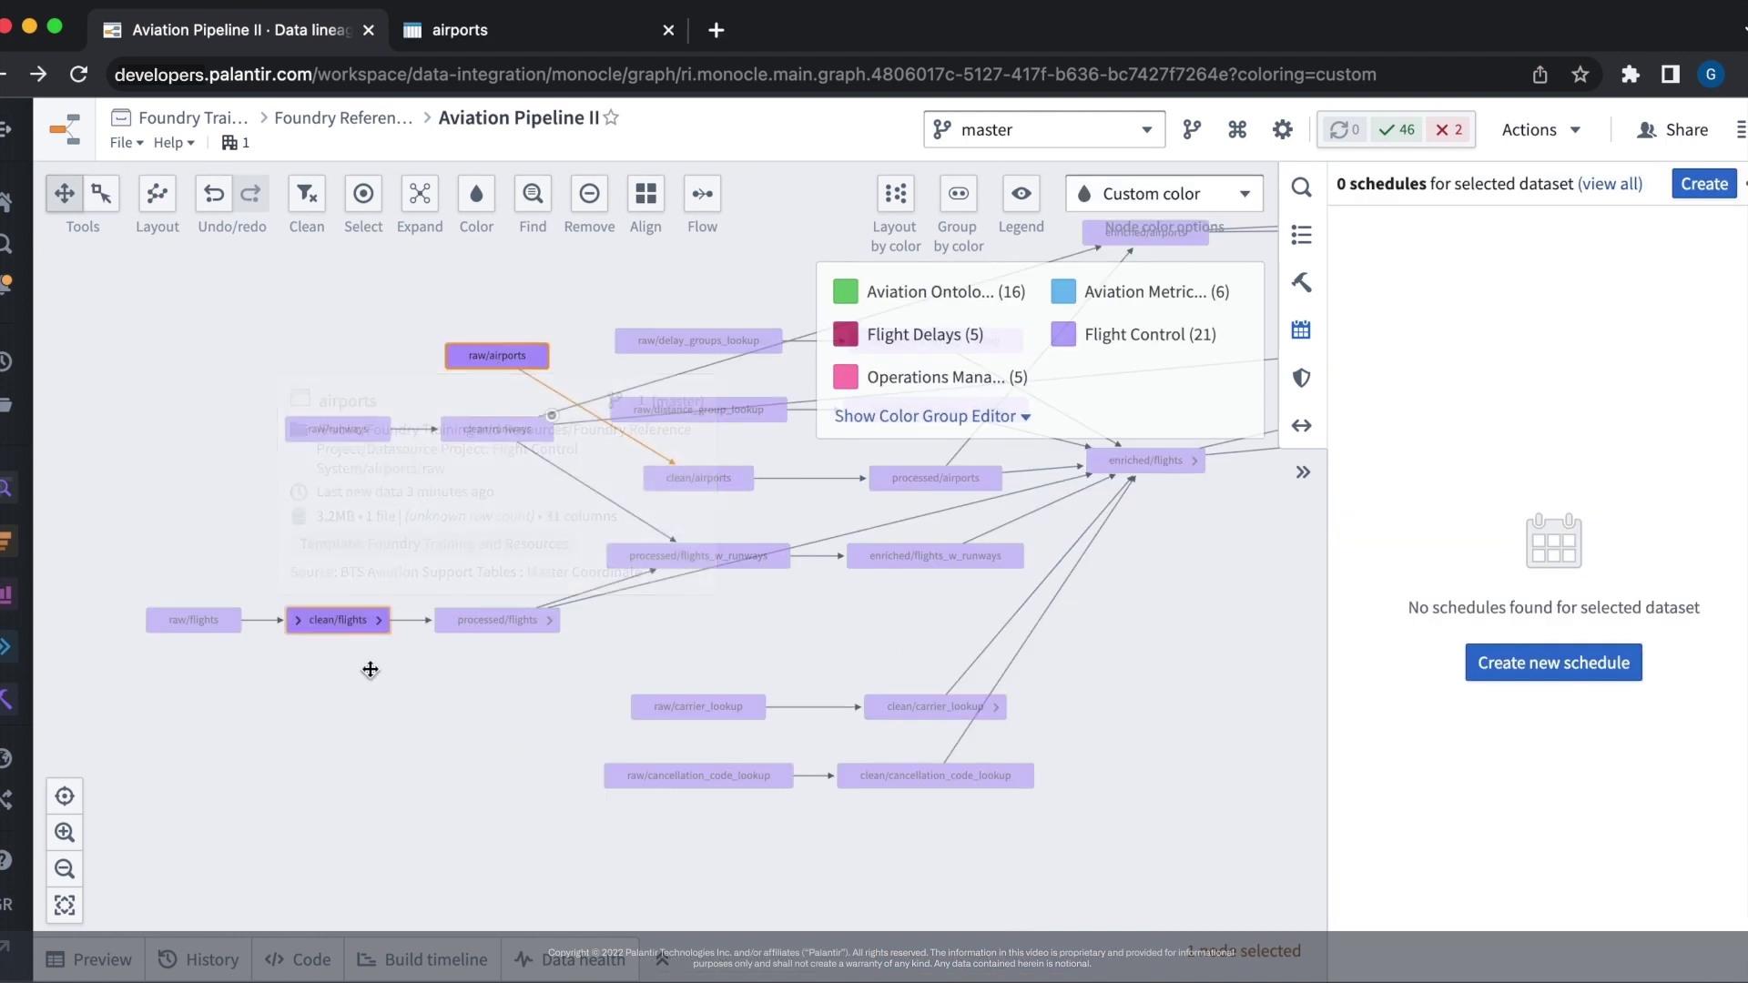
Review the build history of raw/airports, and inspect the details of the running job in the clean/airports history.
click(202, 961)
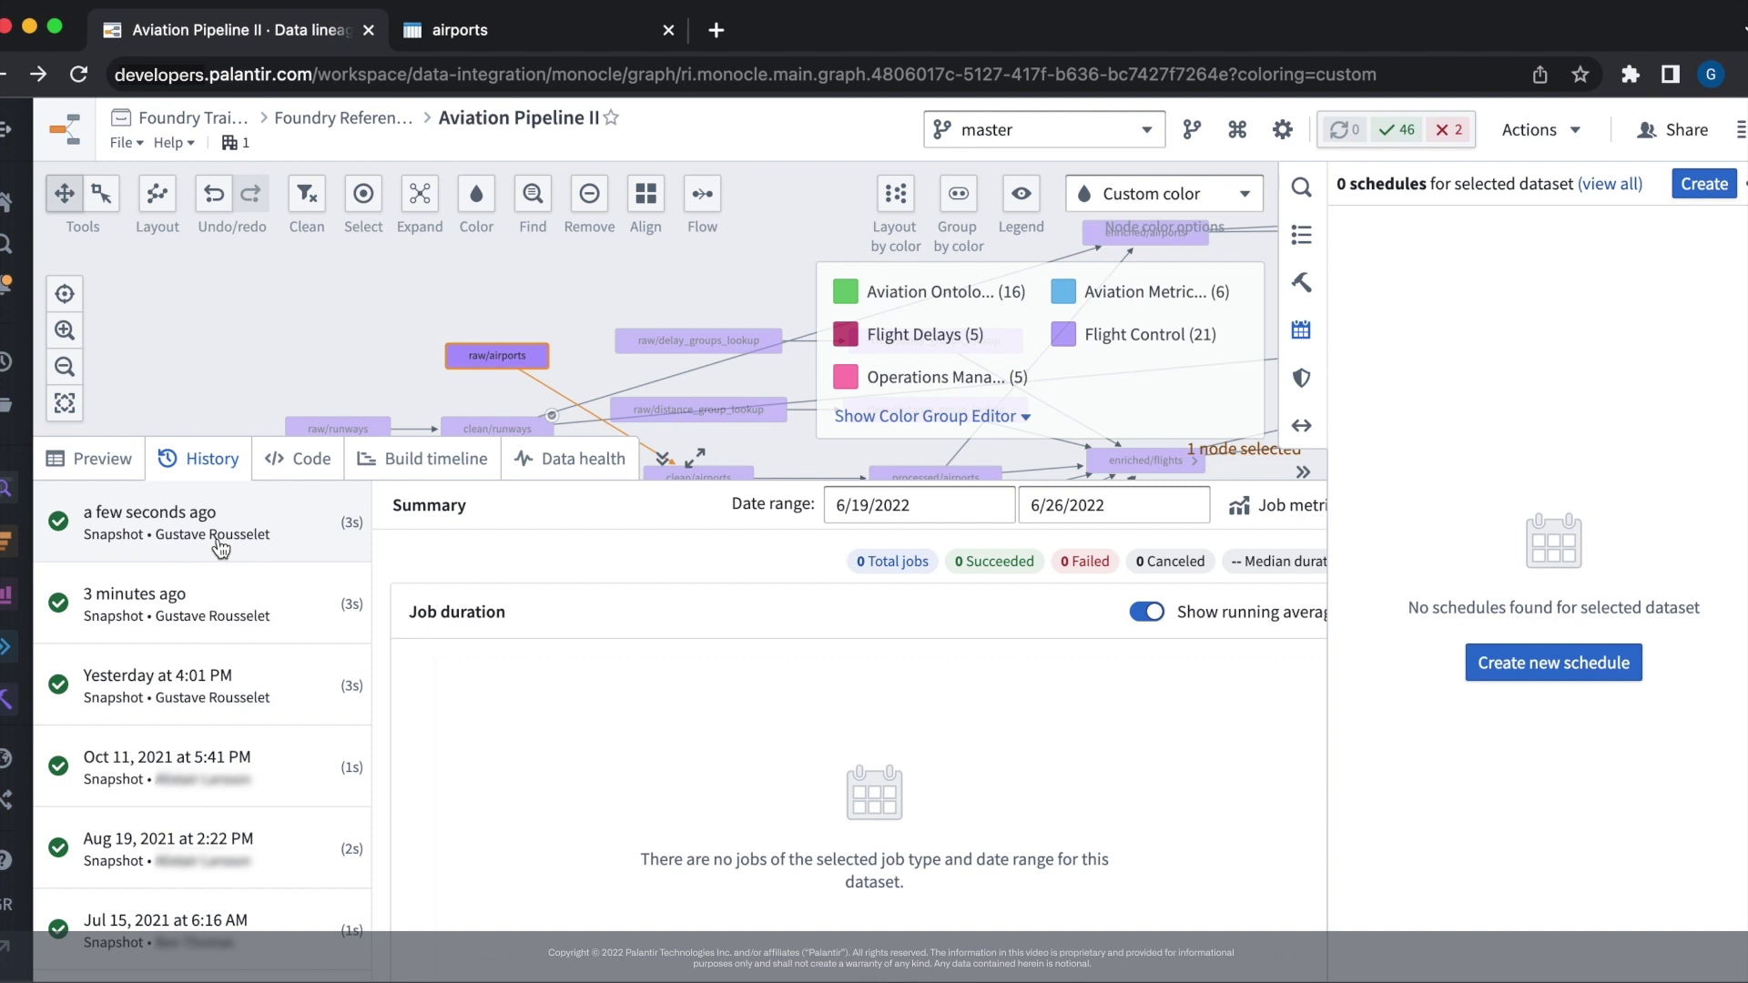
click(660, 460)
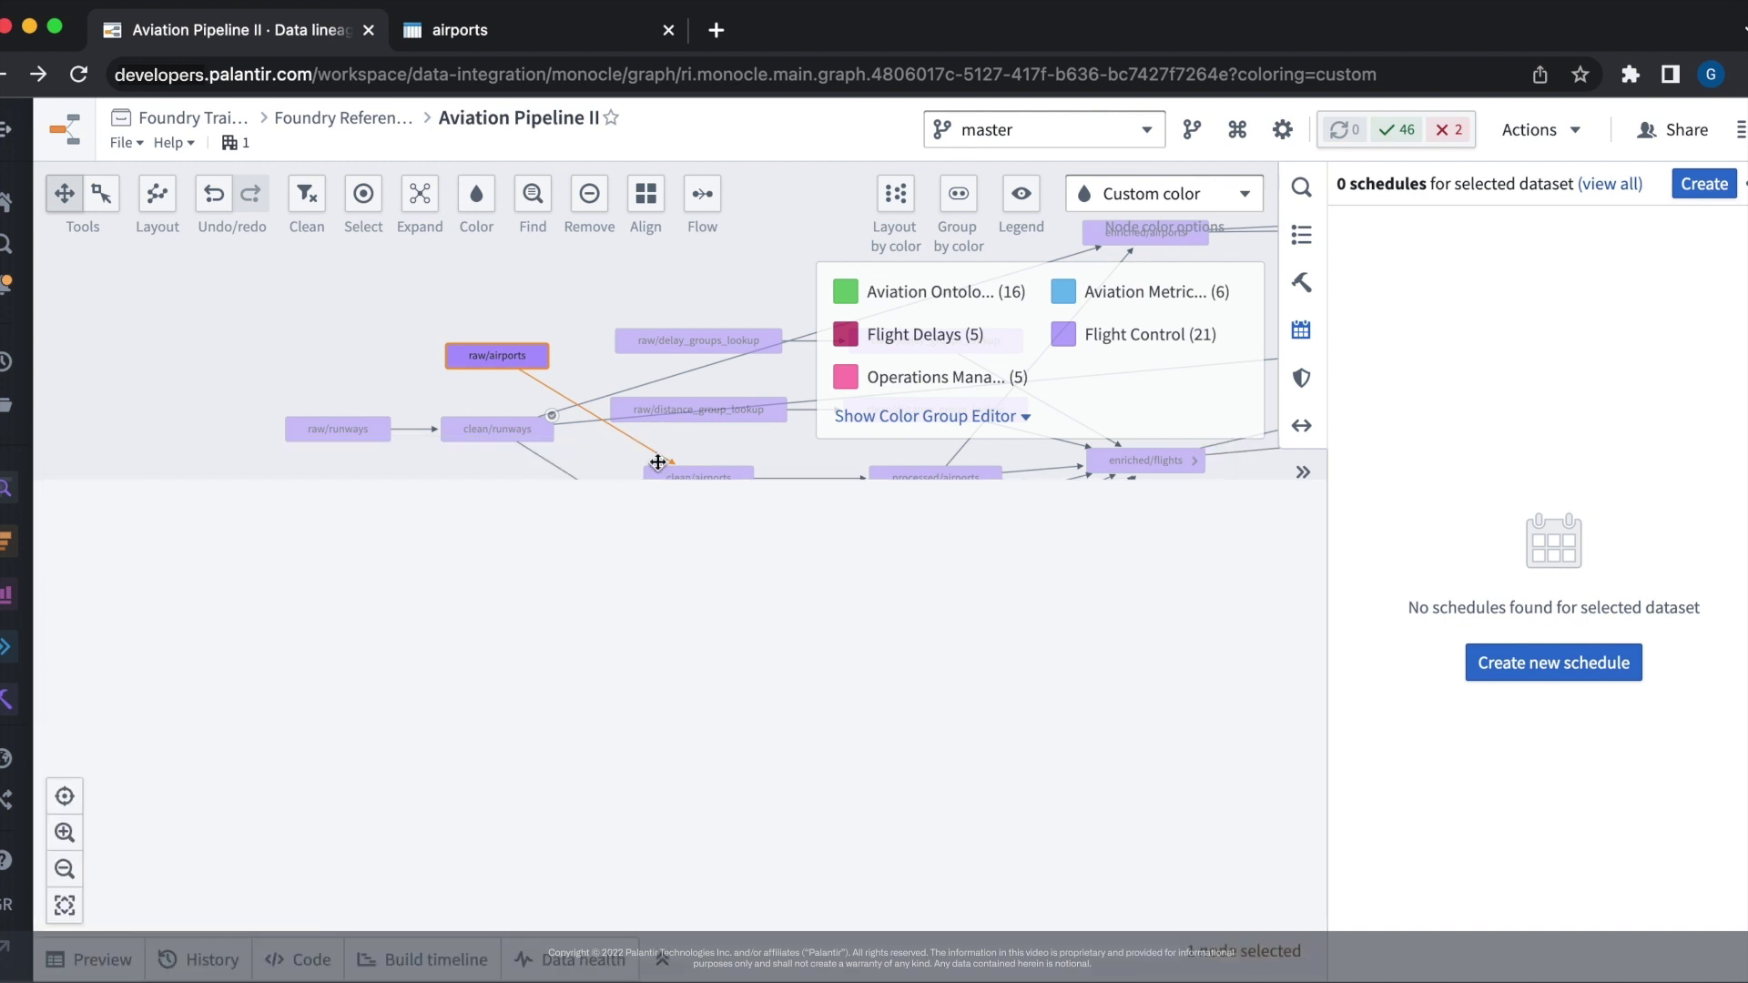
mouse_move(695, 483)
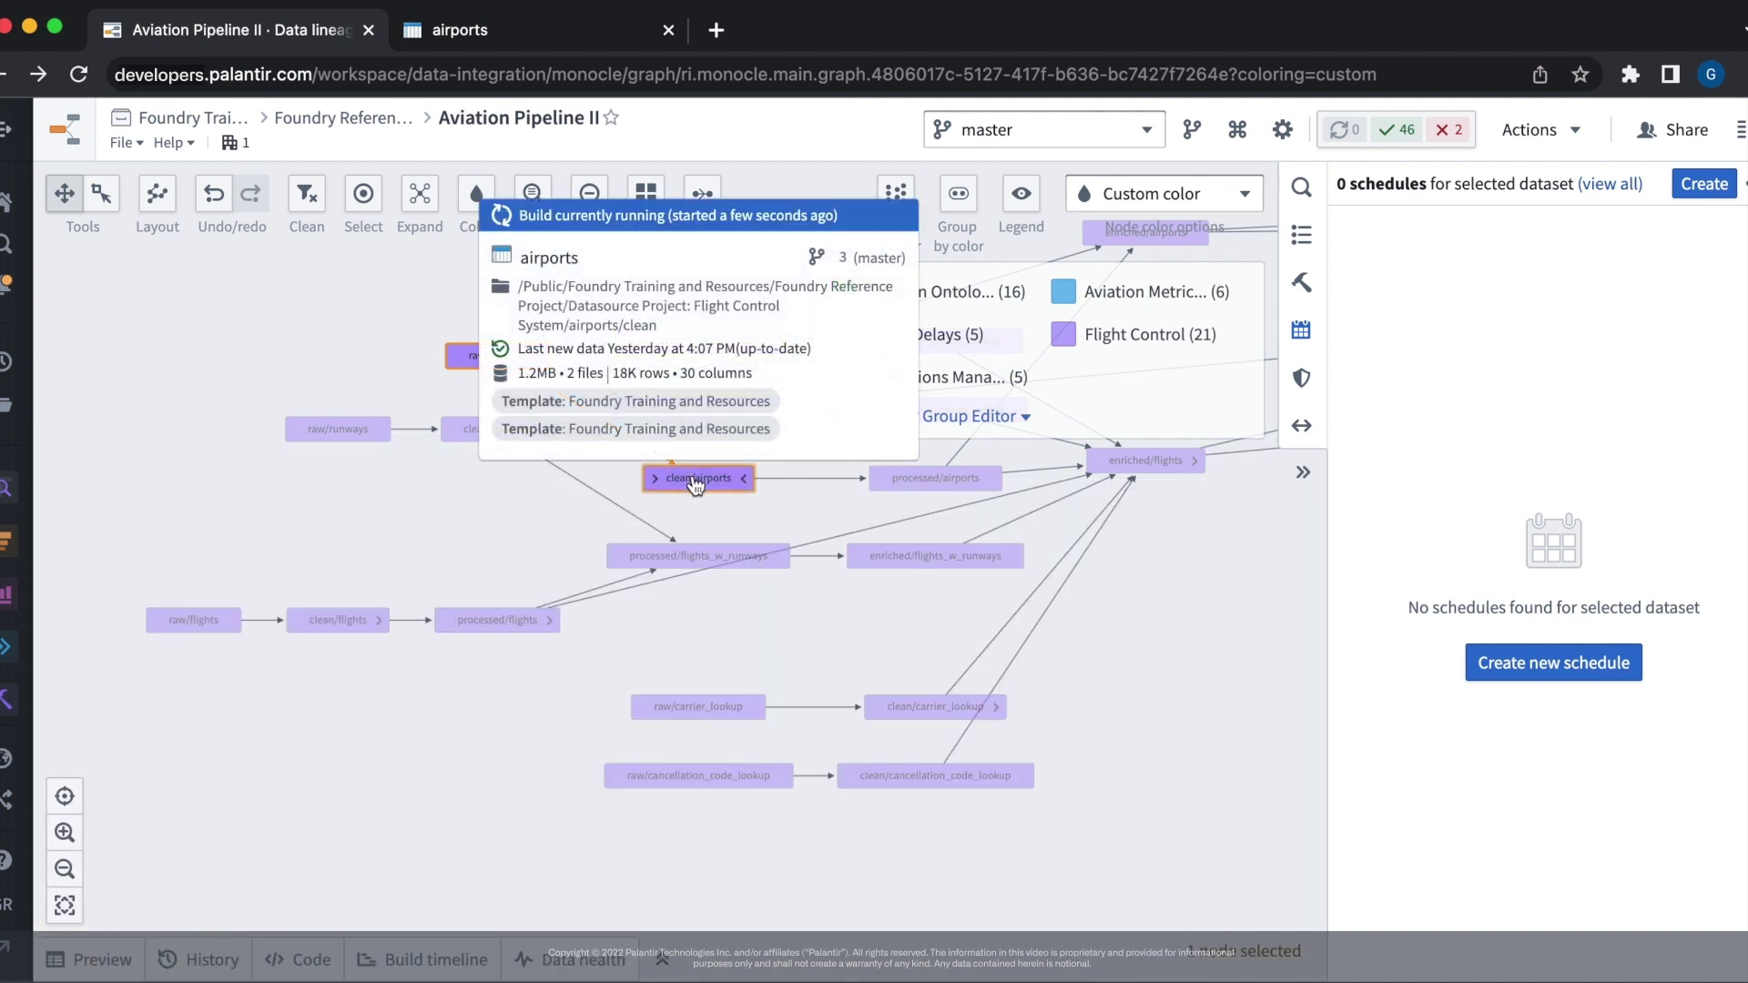
click(695, 484)
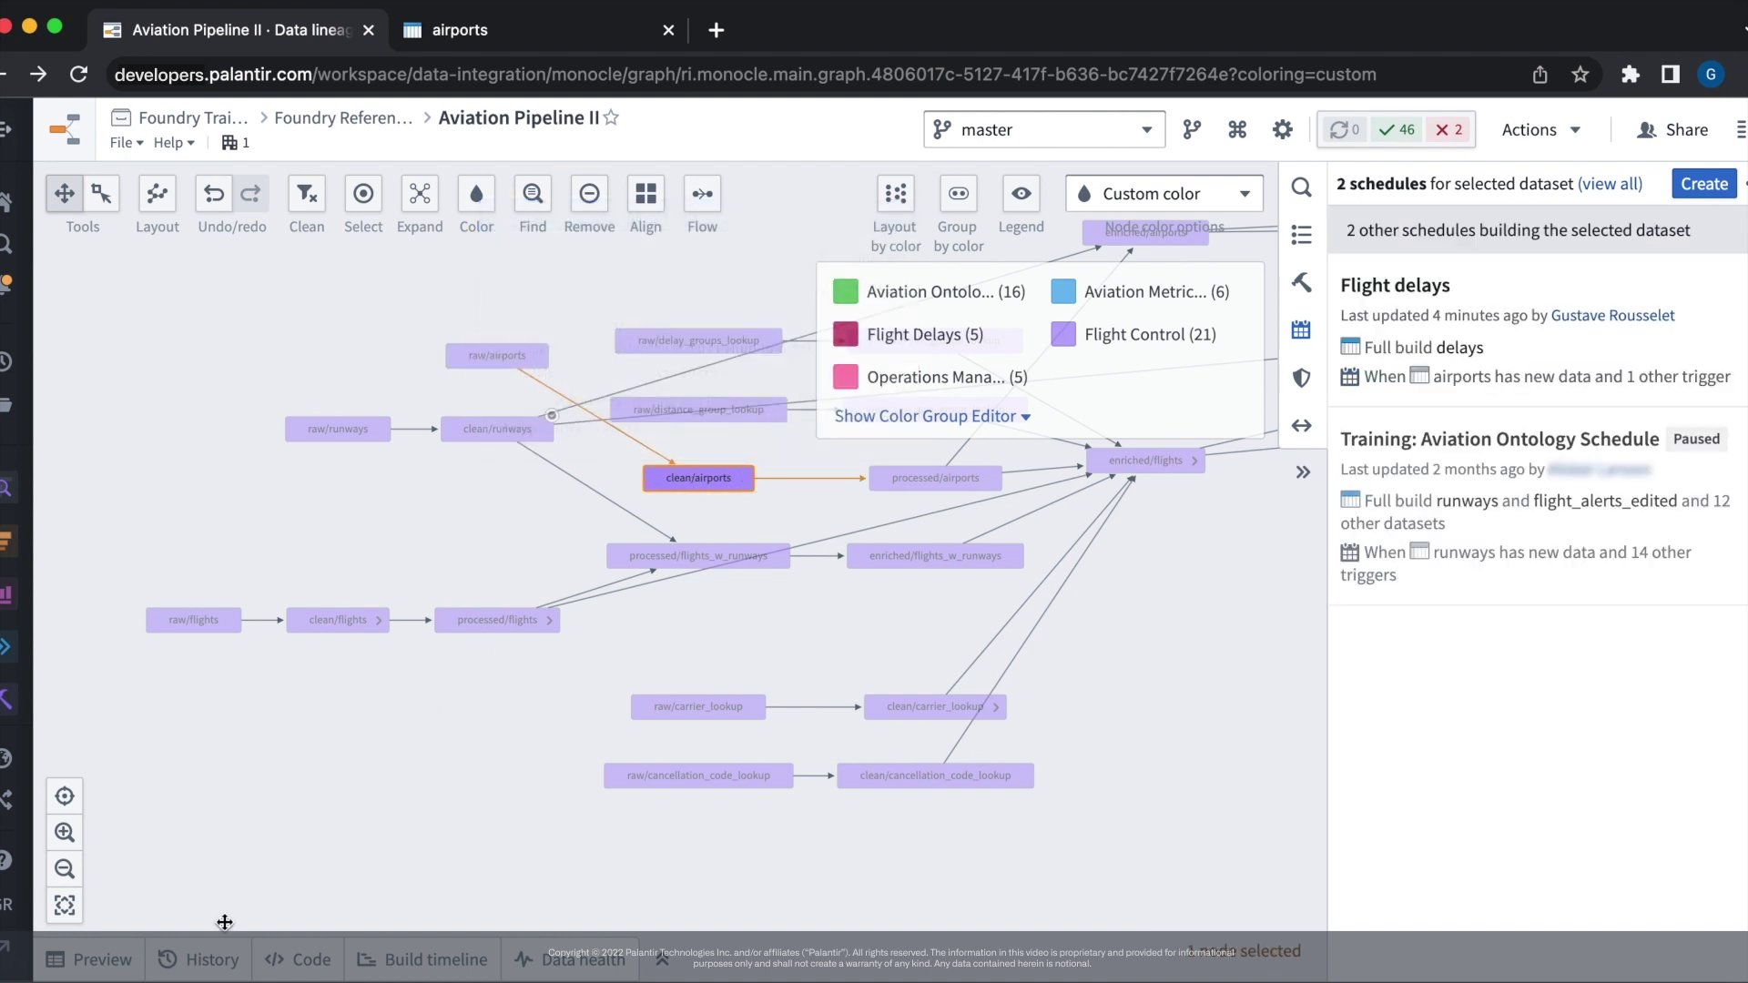
click(209, 958)
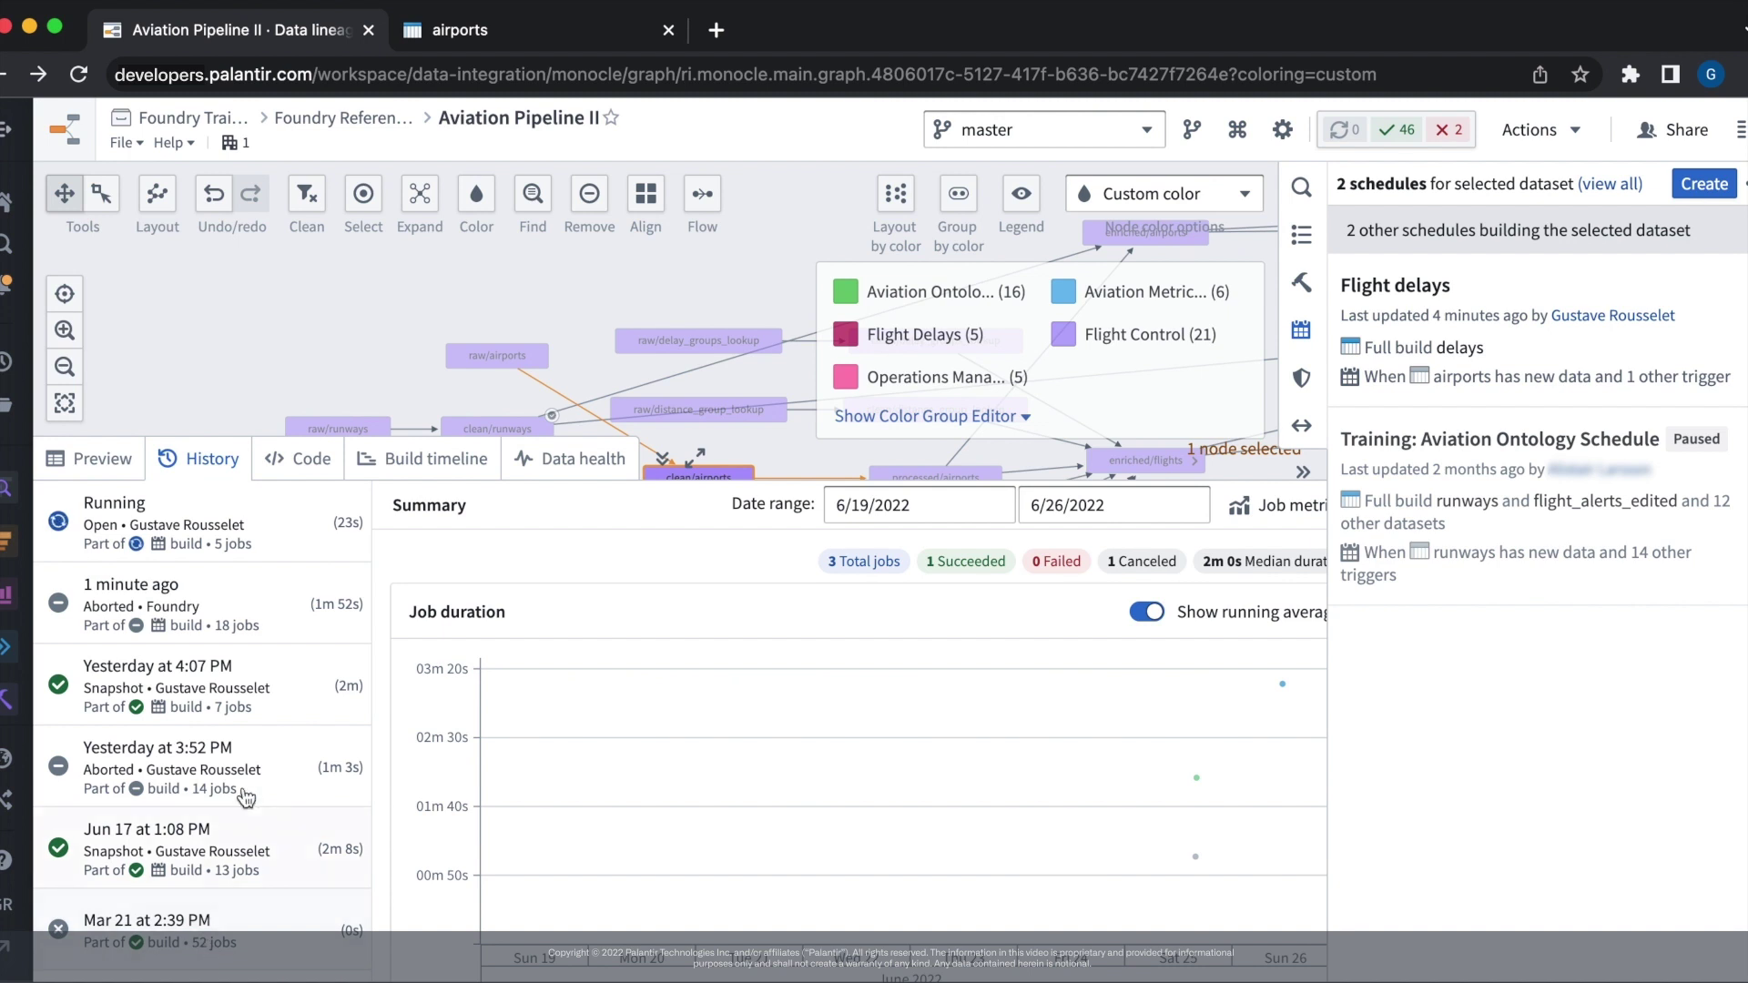
click(261, 544)
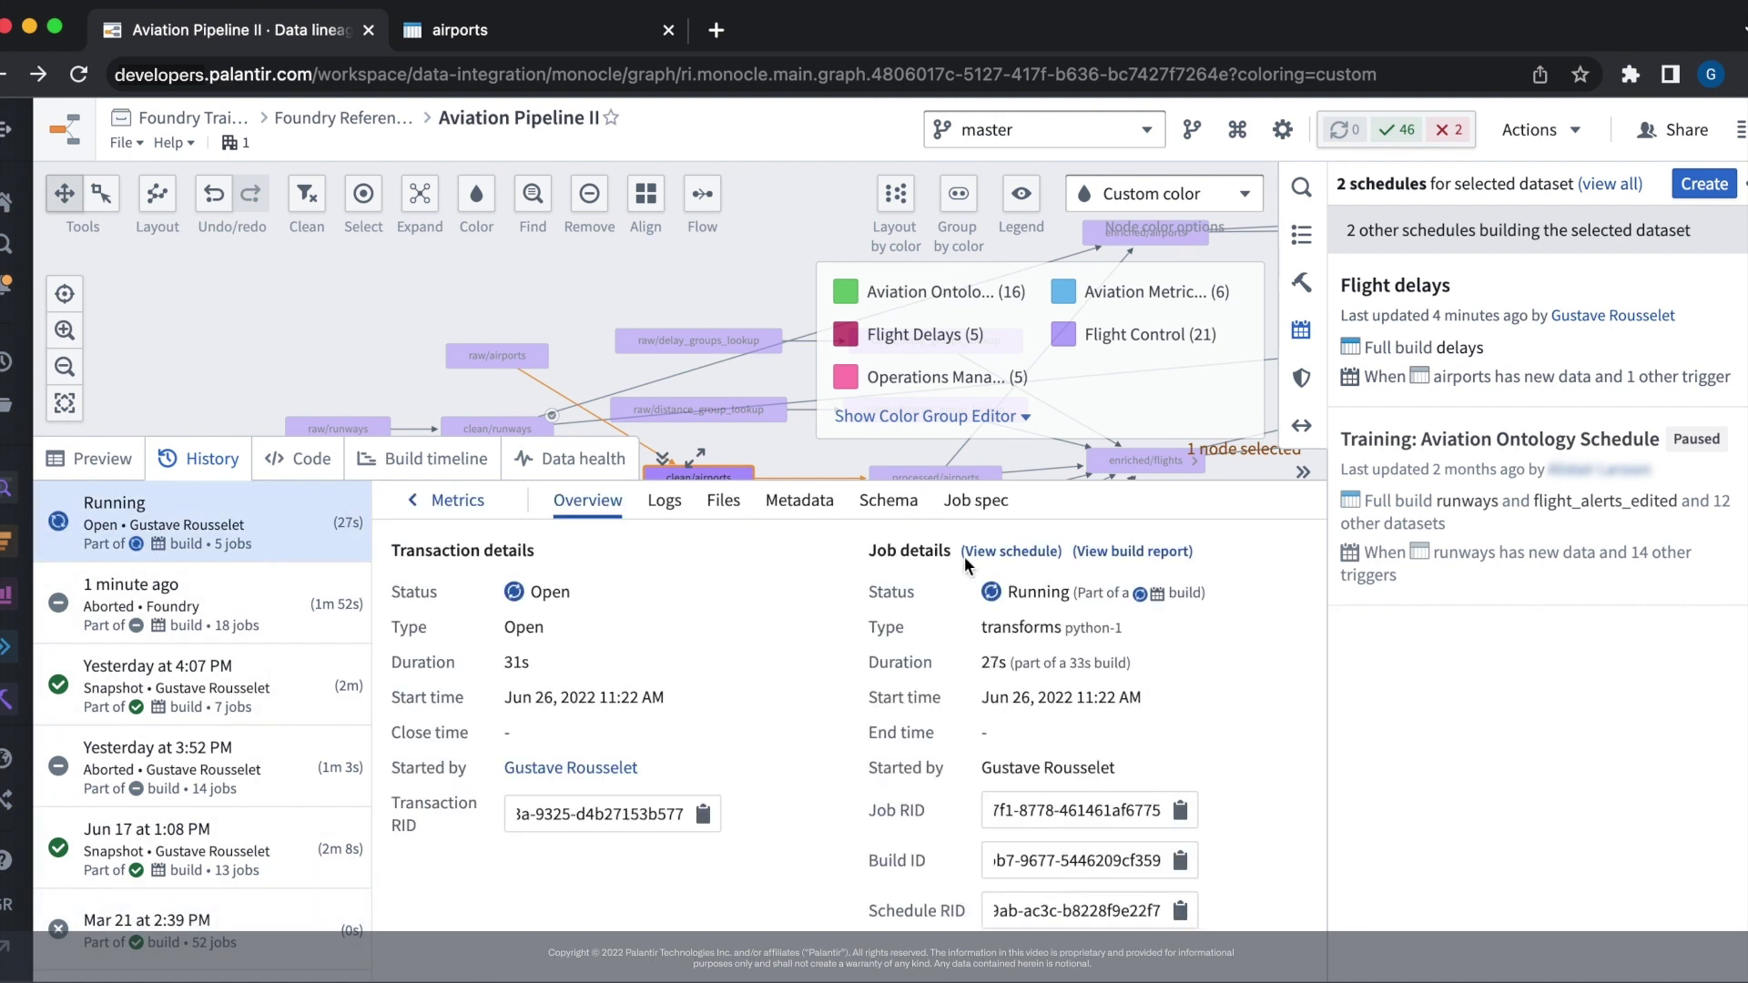
View the schedule behind the running clean/airports job and examine its run history and trigger datasets in the schedule metrics.
click(1006, 552)
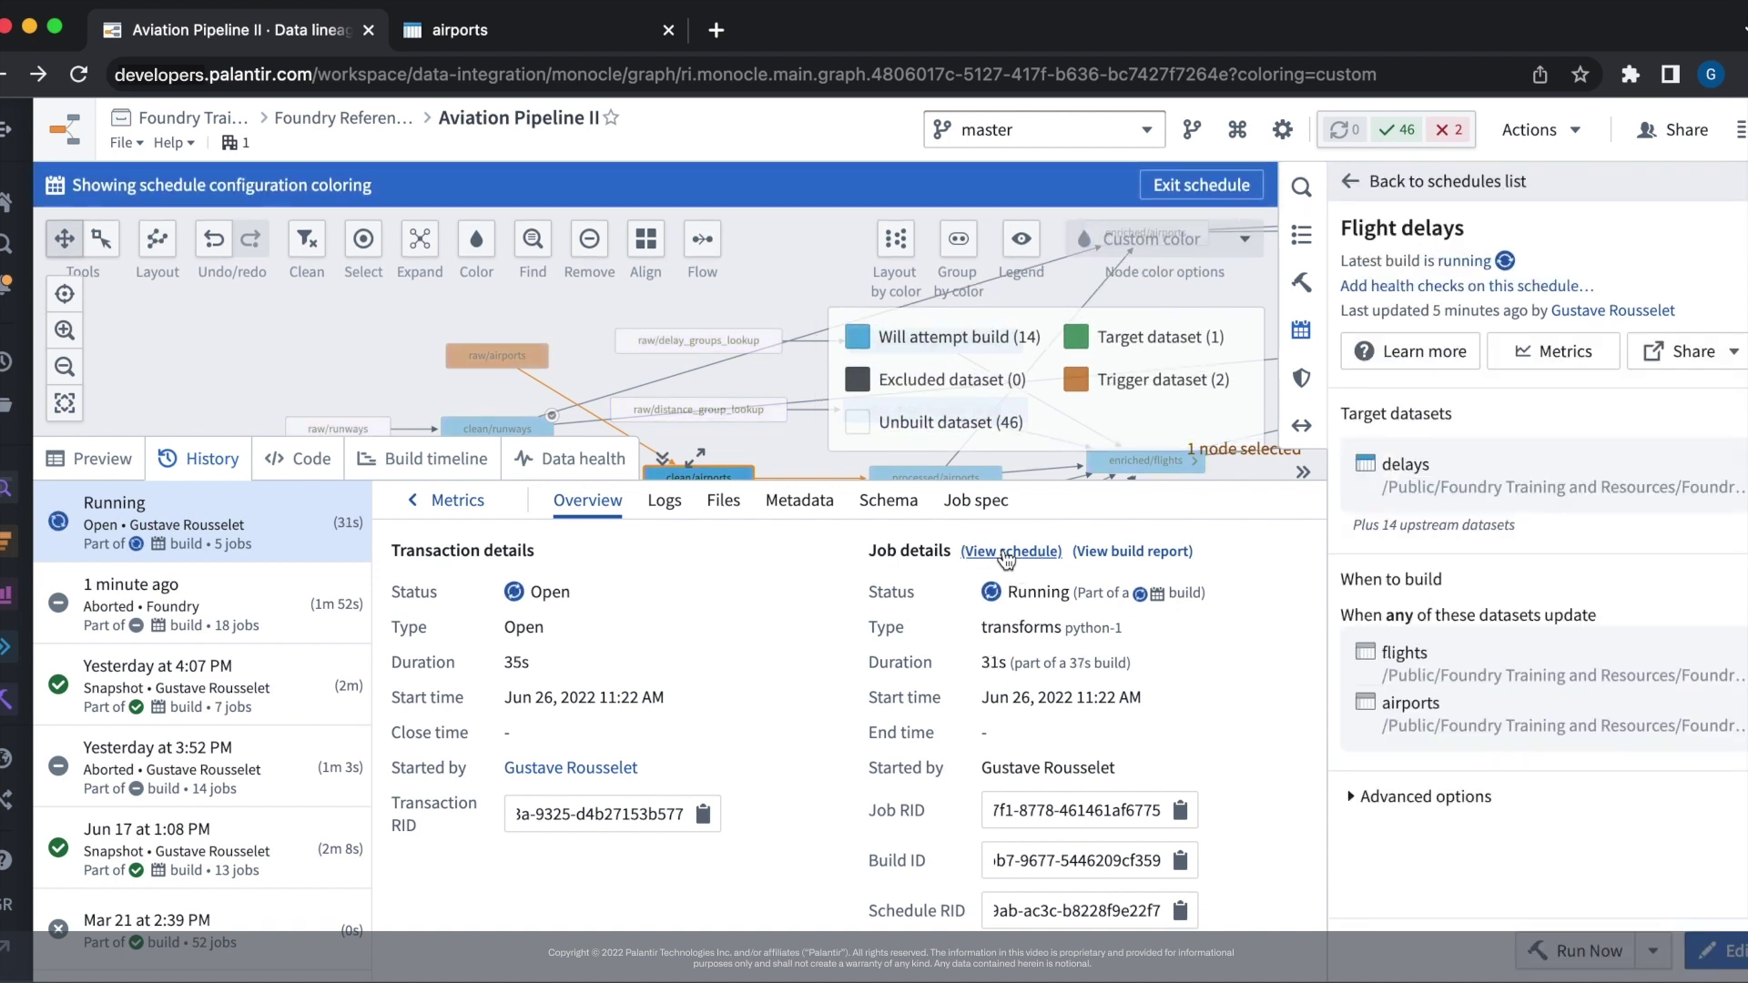
mouse_move(1468, 263)
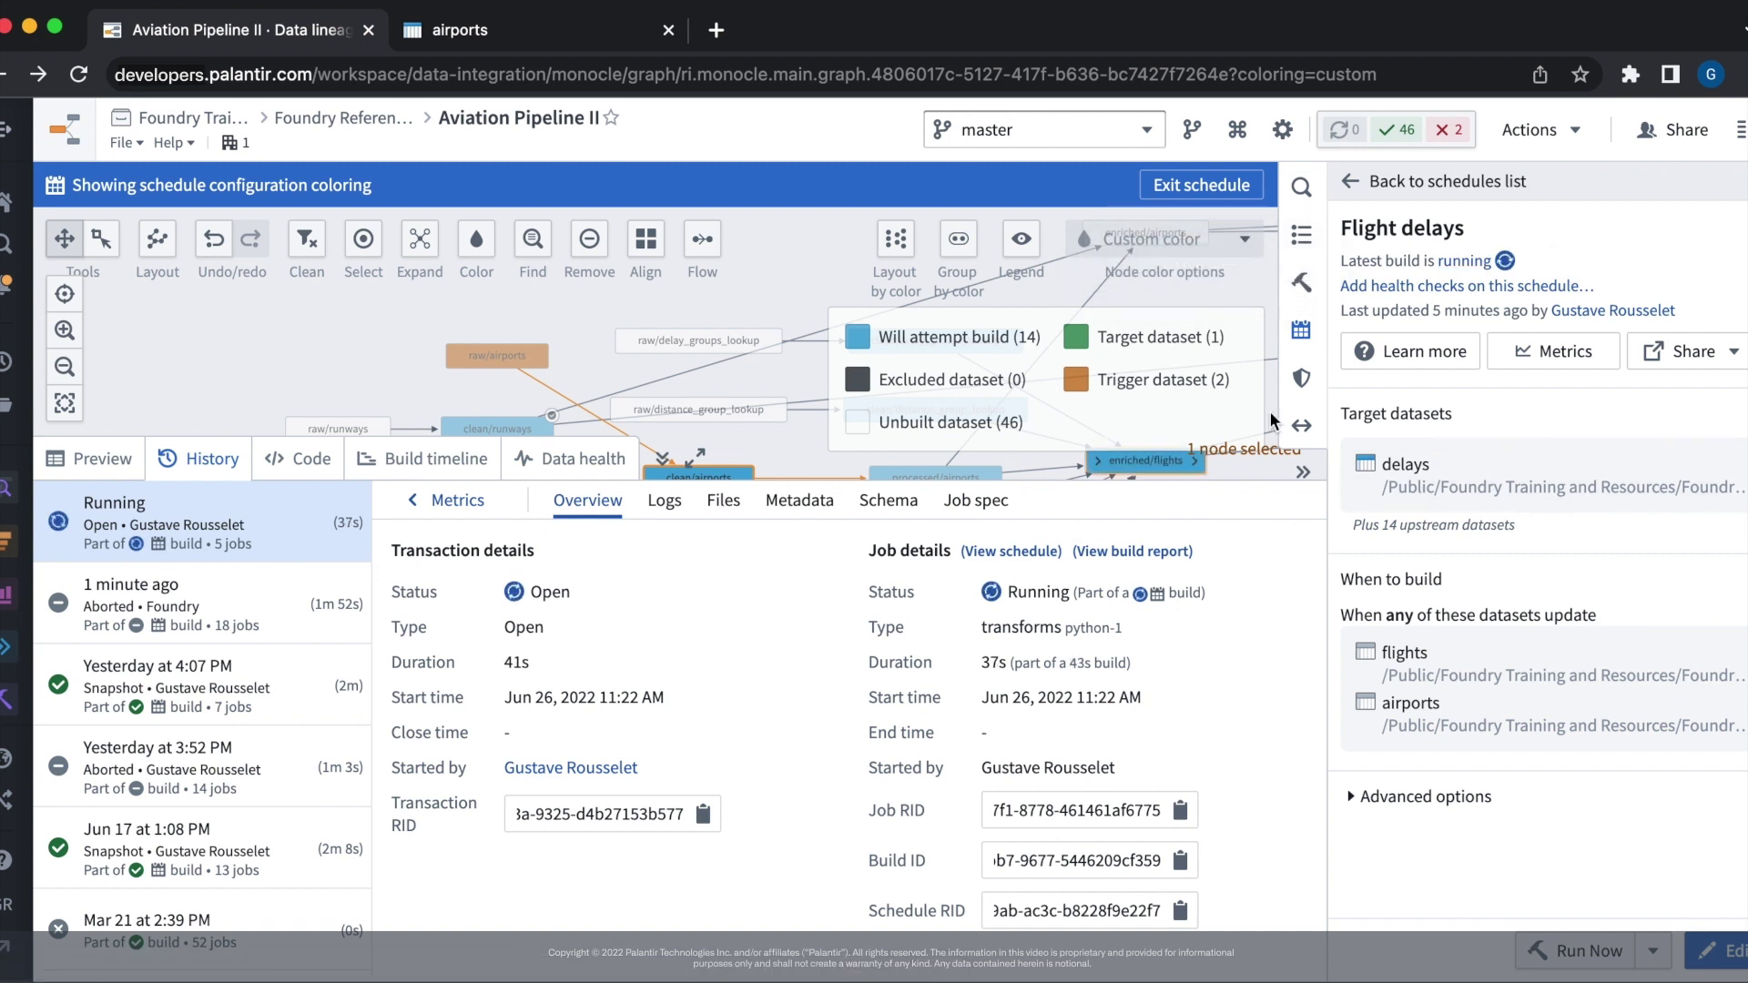
click(1555, 364)
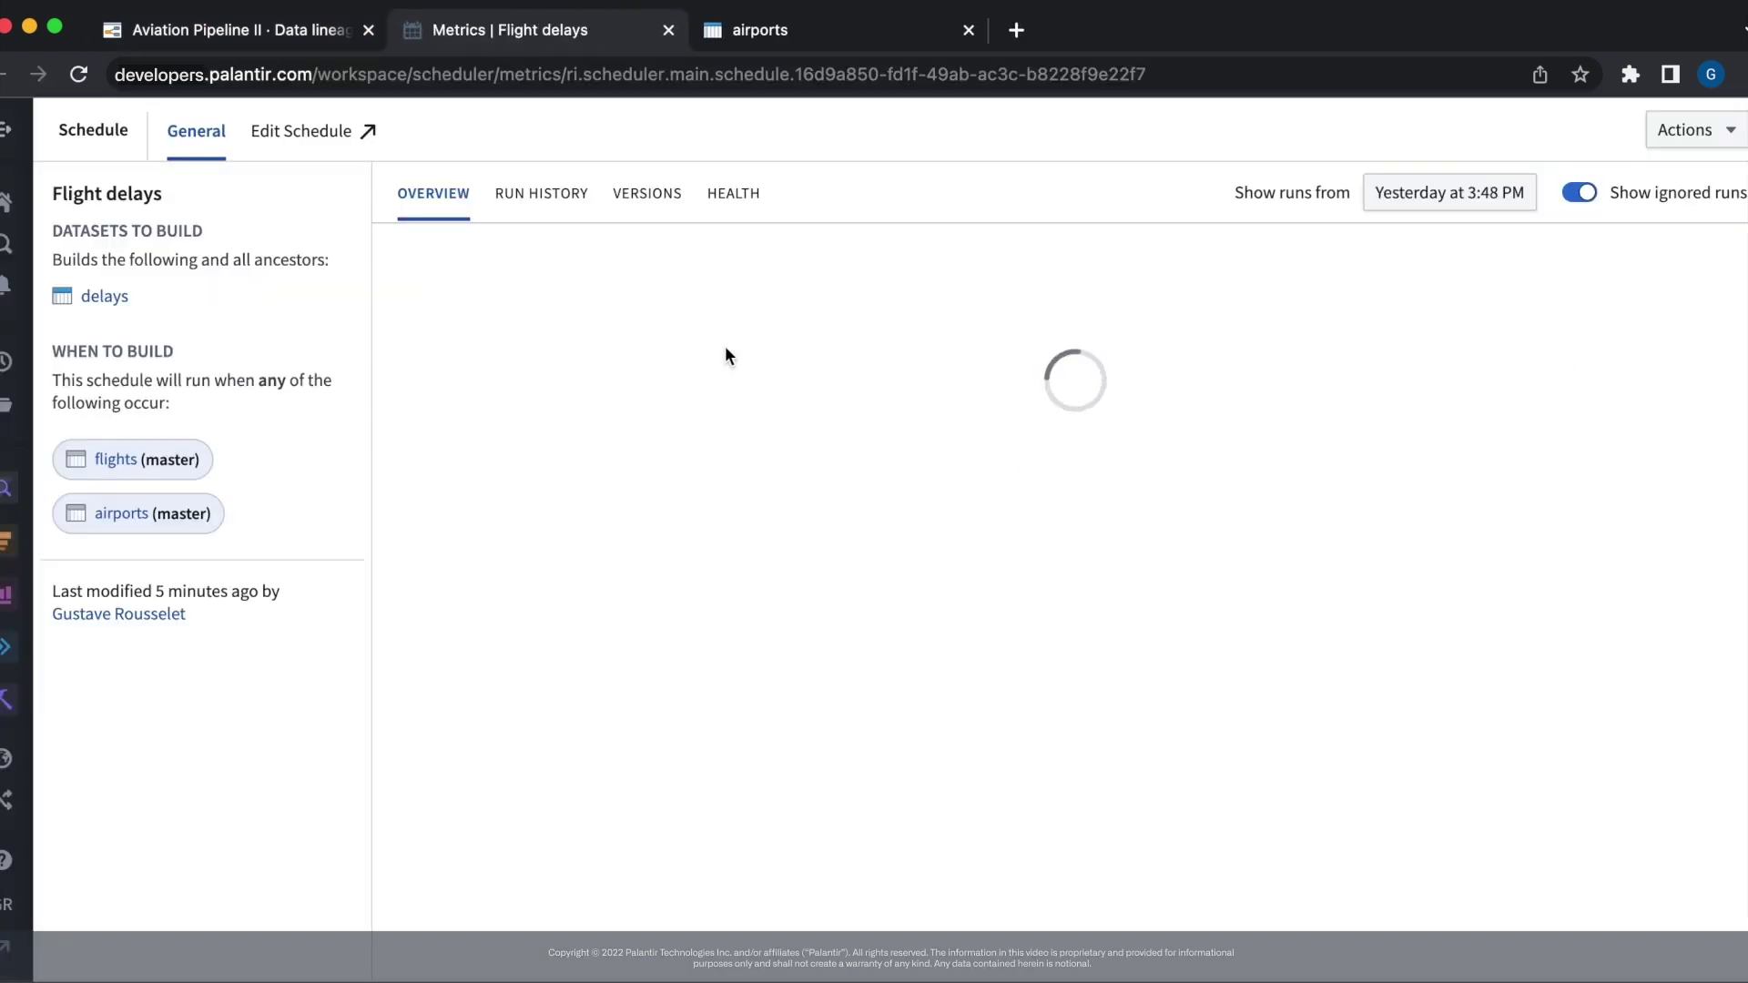
click(535, 201)
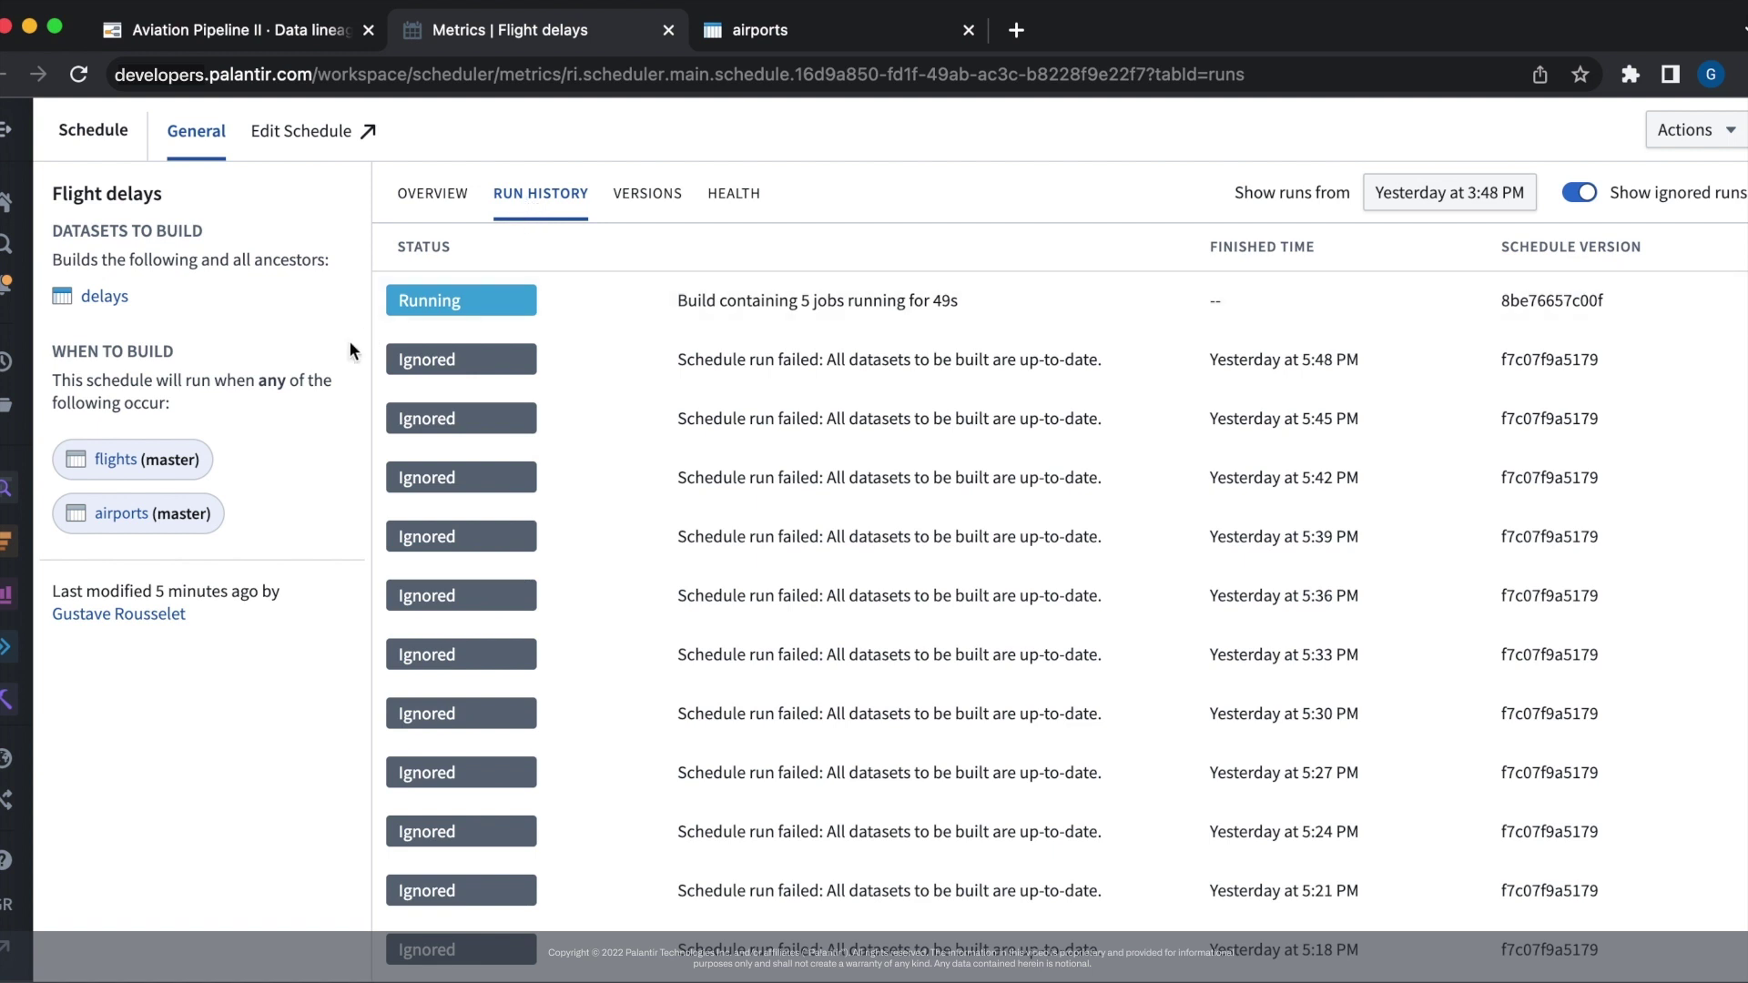
mouse_move(215, 516)
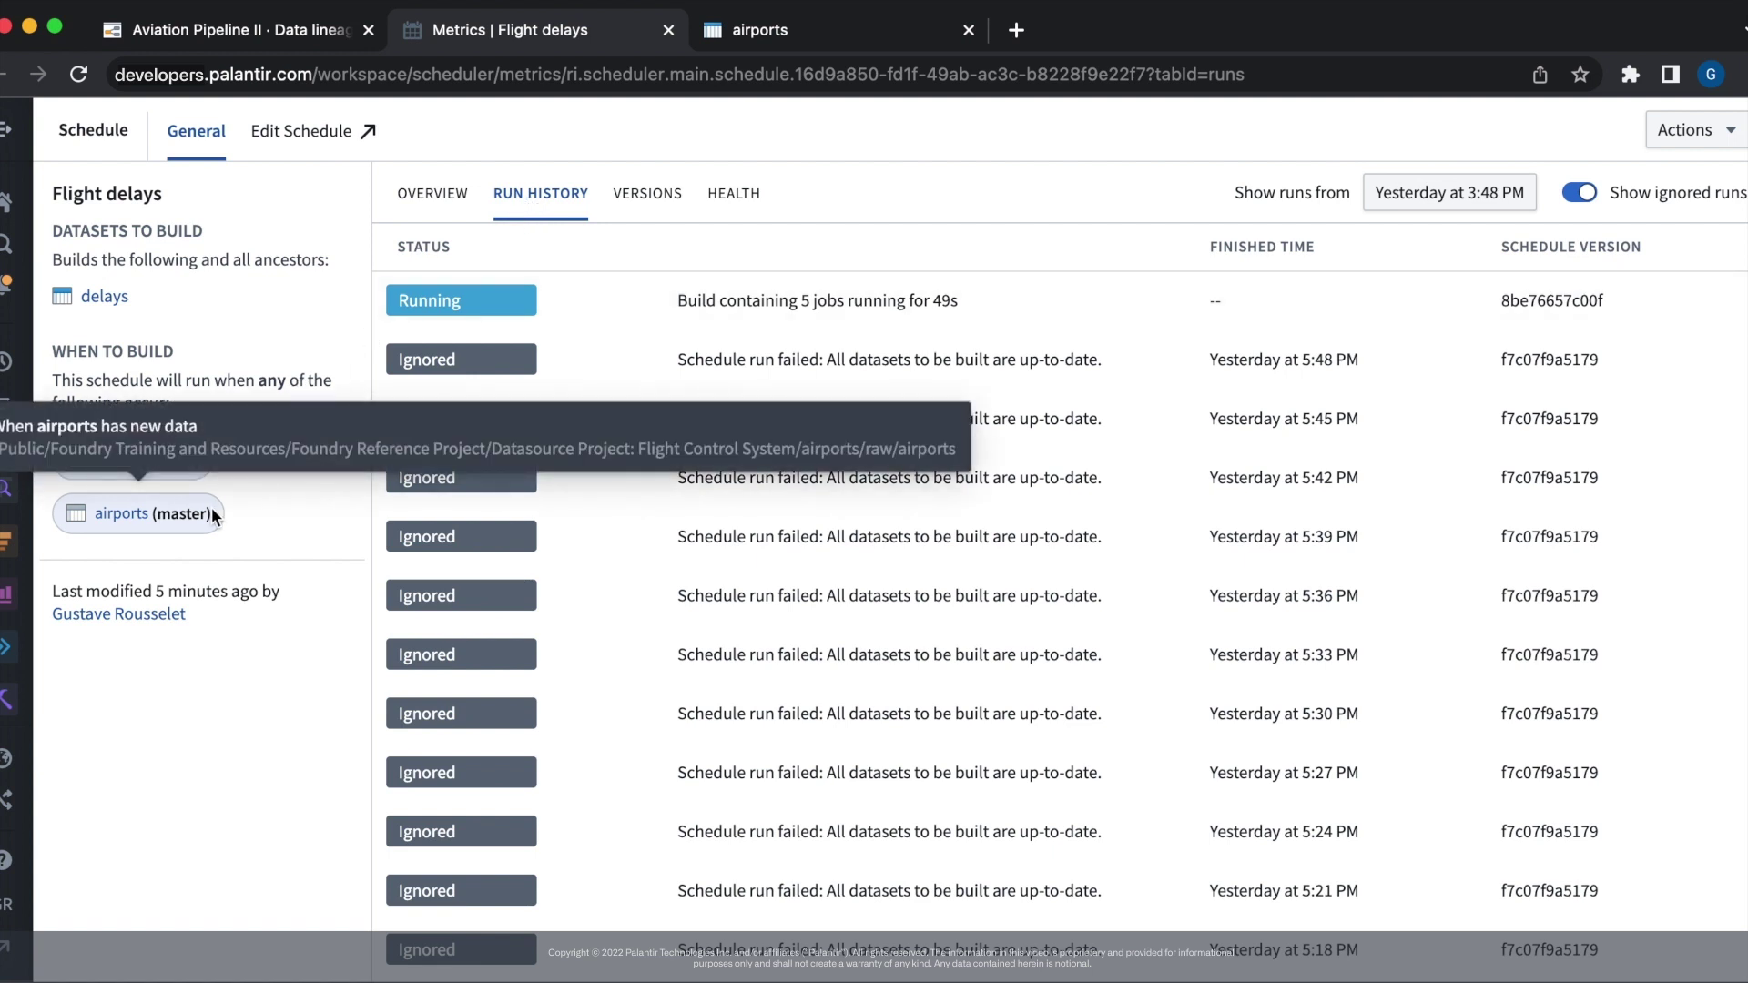